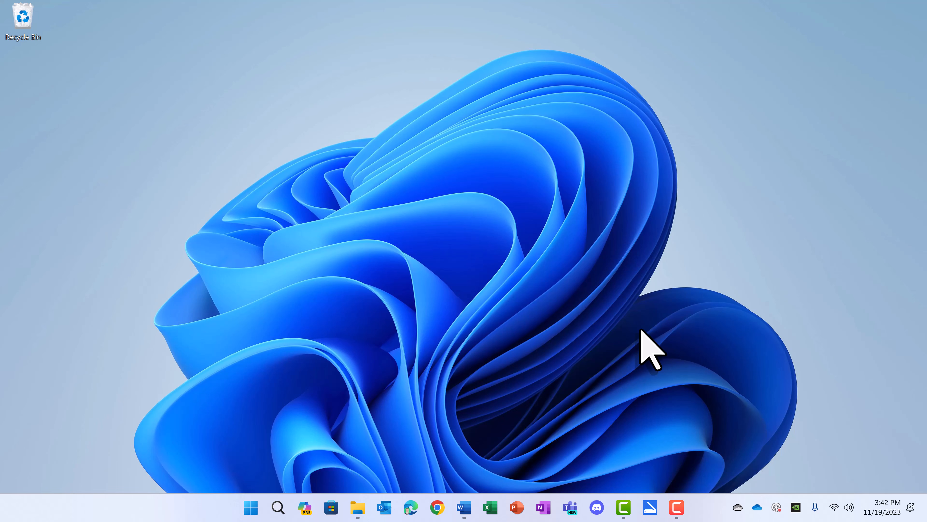
Create a system restore point named "Bac" from the System Protection settings, and close the System Properties dialog
{"action": "left_click", "coordinate": [257, 503]}
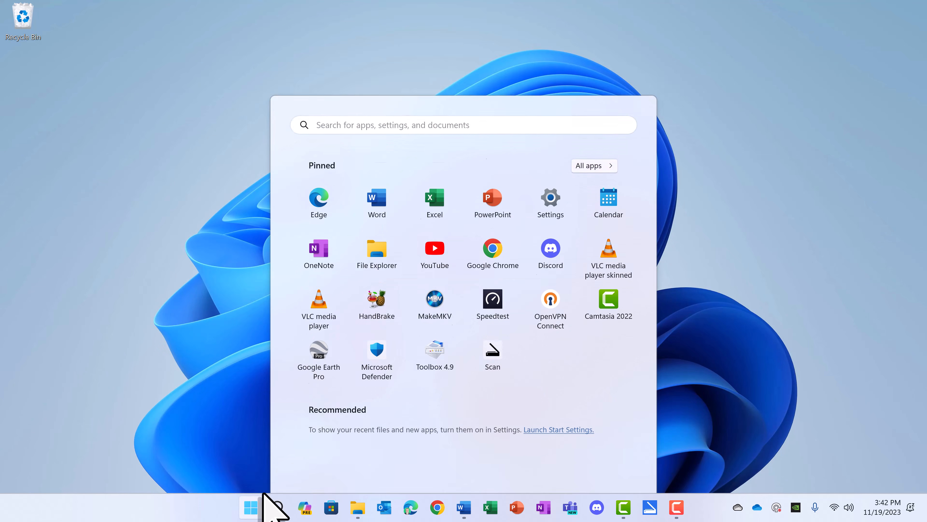
{"action": "type", "text": "create"}
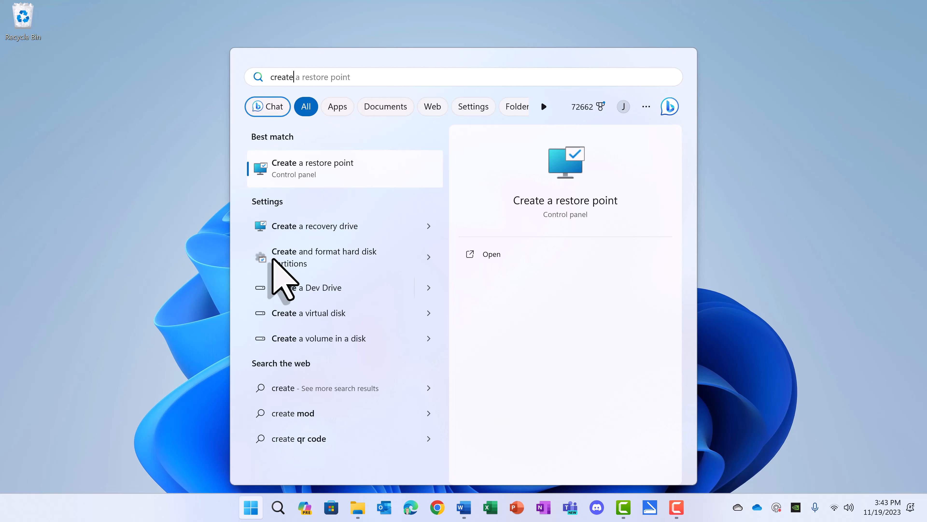
{"action": "left_click", "coordinate": [315, 171]}
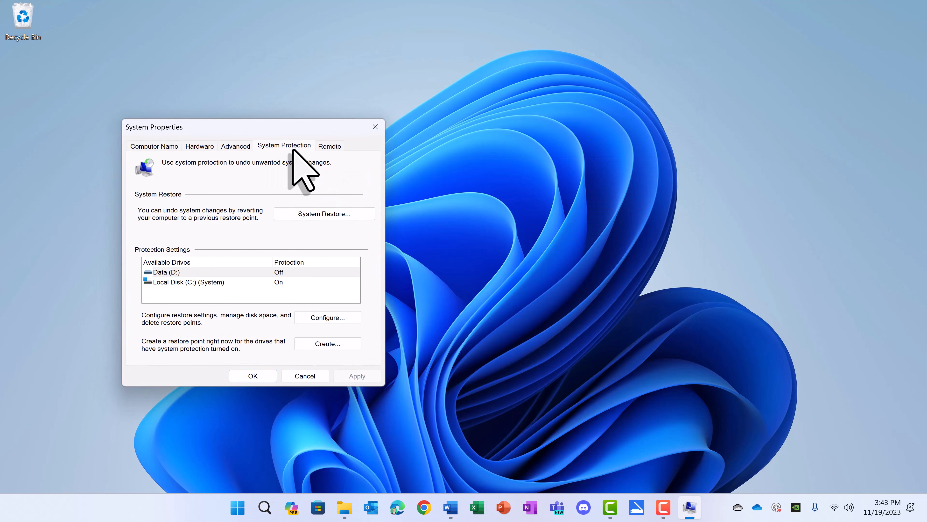
{"action": "left_click", "coordinate": [321, 345]}
{"action": "type", "text": "Bac"}
{"action": "left_click", "coordinate": [296, 258]}
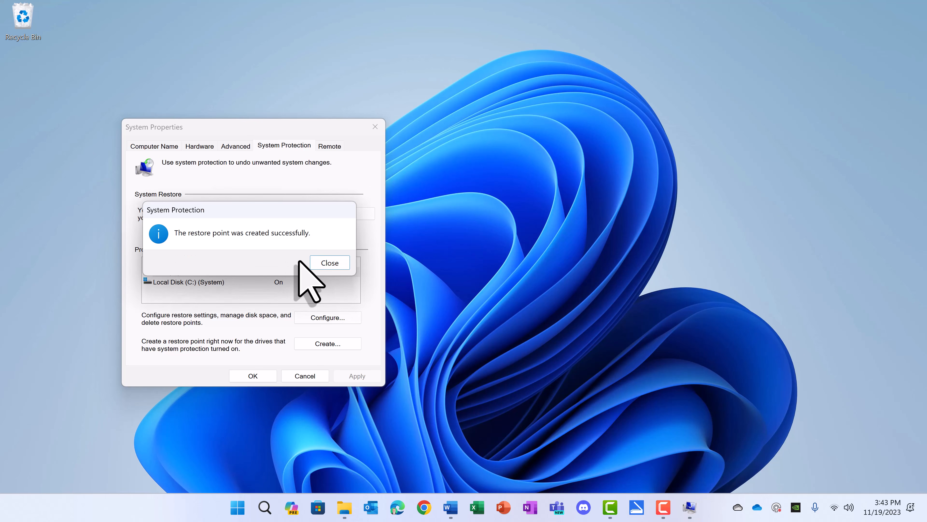
{"action": "left_click", "coordinate": [336, 266]}
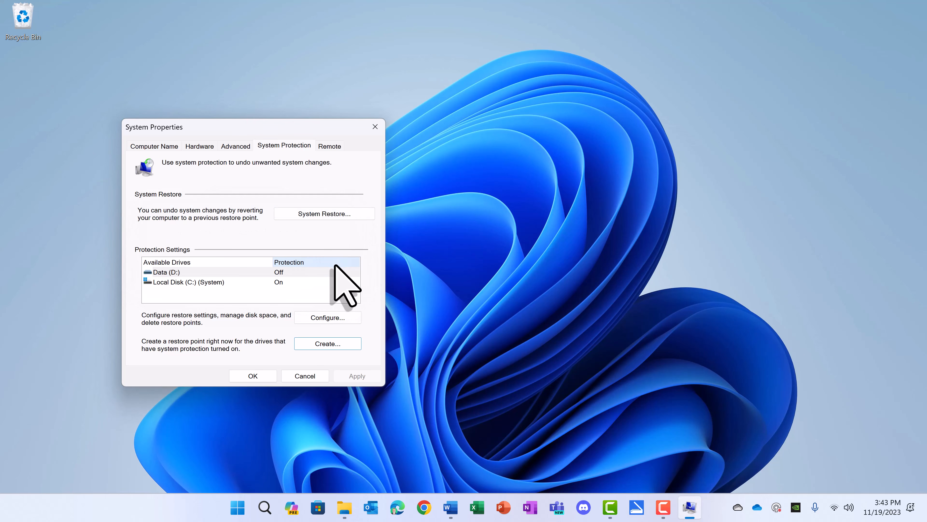
{"action": "left_click", "coordinate": [252, 376]}
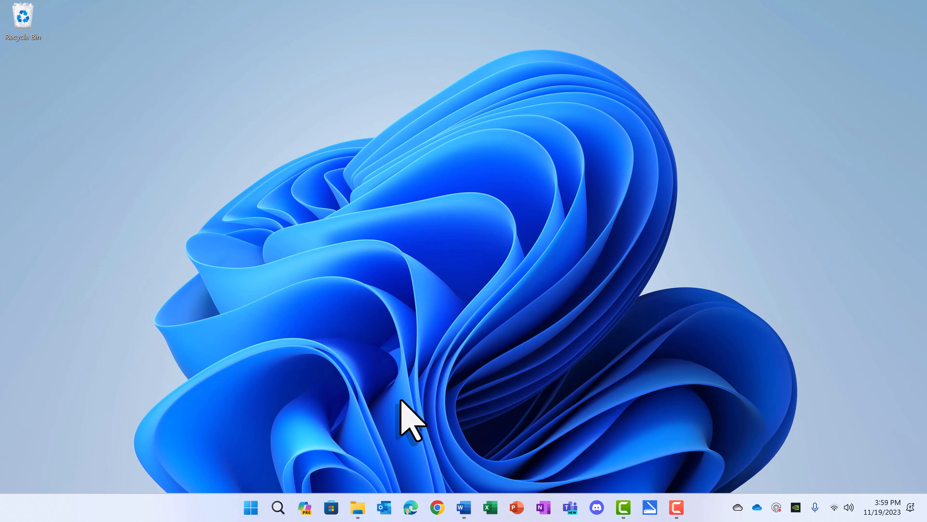
Set the power mode to Best performance in the system's power settings
{"action": "left_click", "coordinate": [250, 506]}
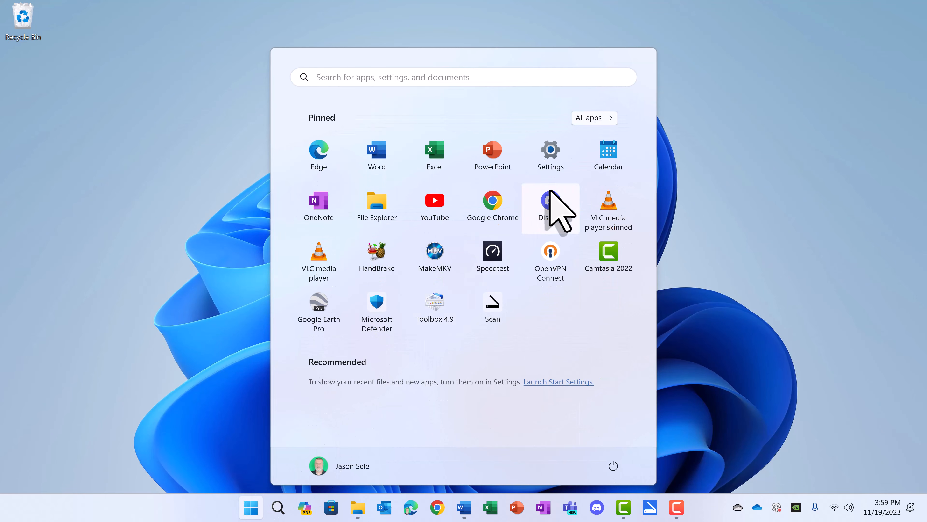
{"action": "left_click", "coordinate": [555, 156]}
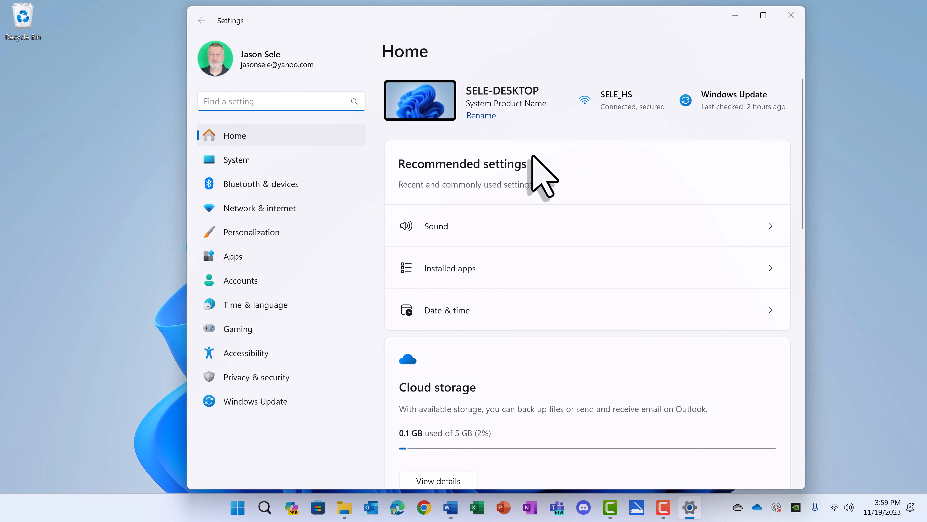
{"action": "left_click", "coordinate": [265, 160]}
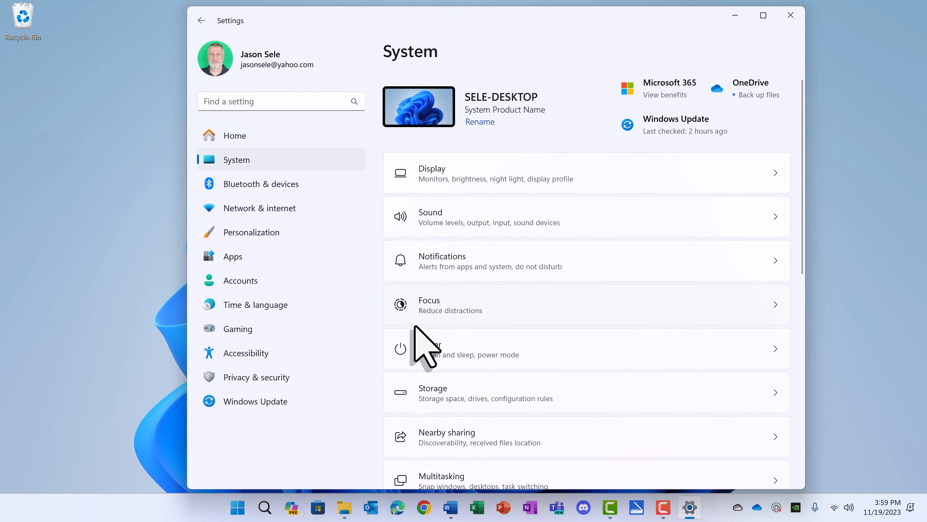
{"action": "left_click", "coordinate": [434, 357]}
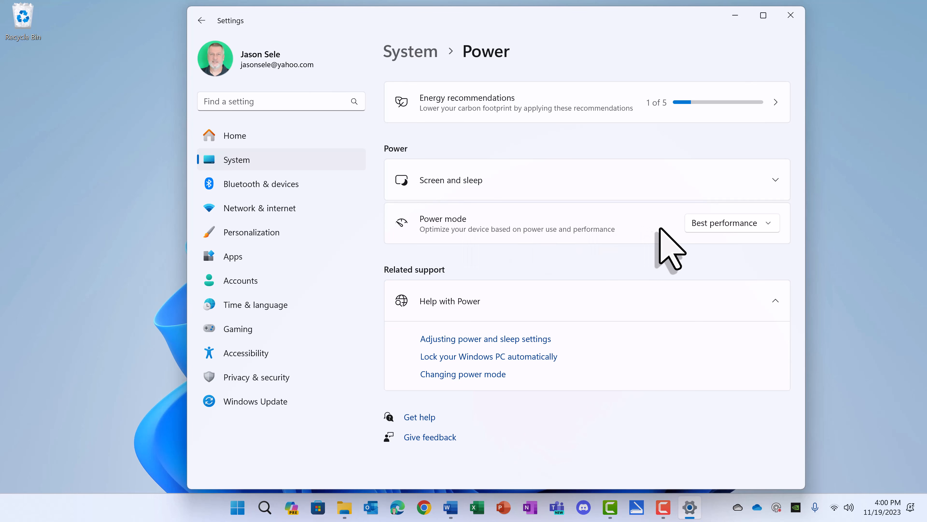
{"action": "left_click", "coordinate": [769, 225]}
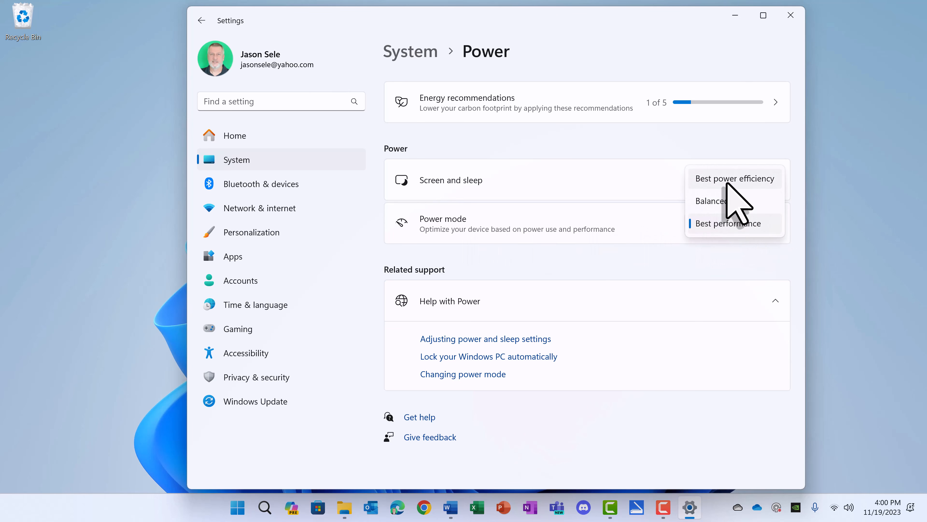
{"action": "left_click", "coordinate": [729, 224]}
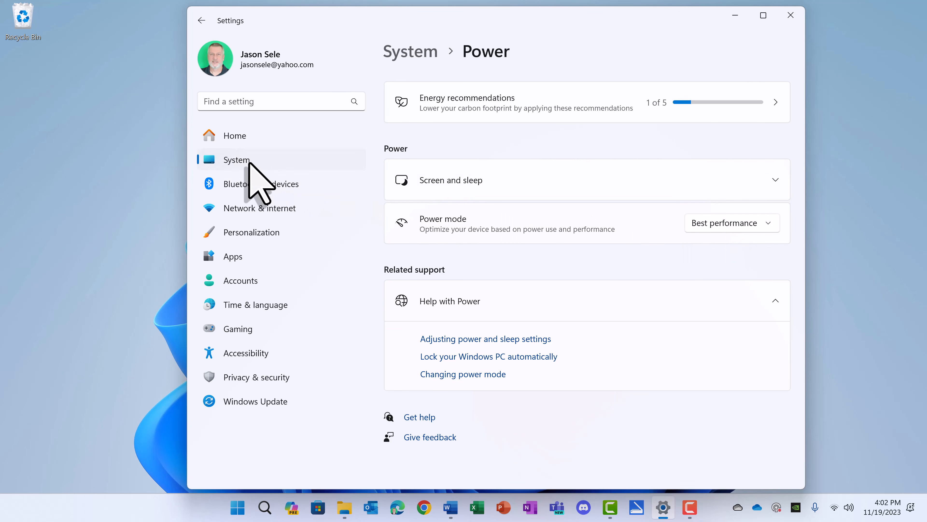
Review the visual effects and advanced performance options in the advanced system settings, and accept them
{"action": "left_click", "coordinate": [247, 162]}
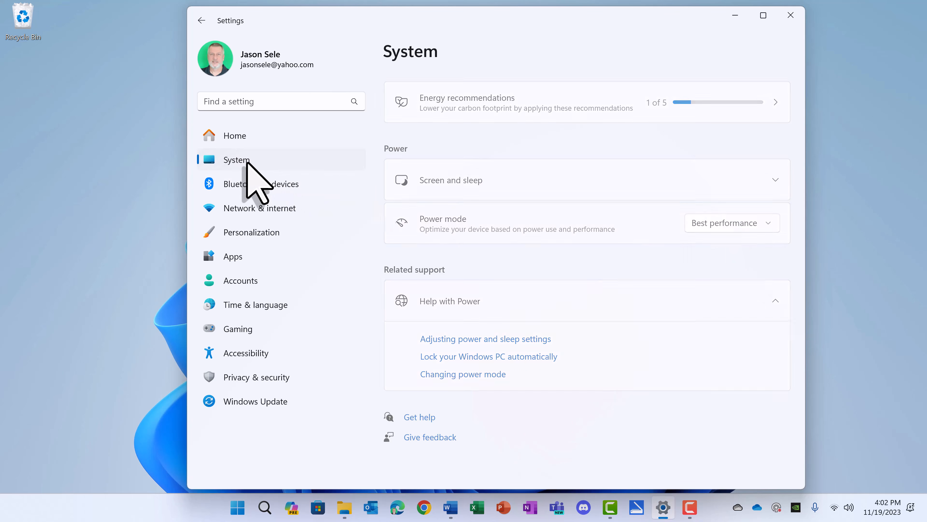
{"action": "scroll", "coordinate": [513, 301], "scroll_direction": "down", "scroll_amount": 12}
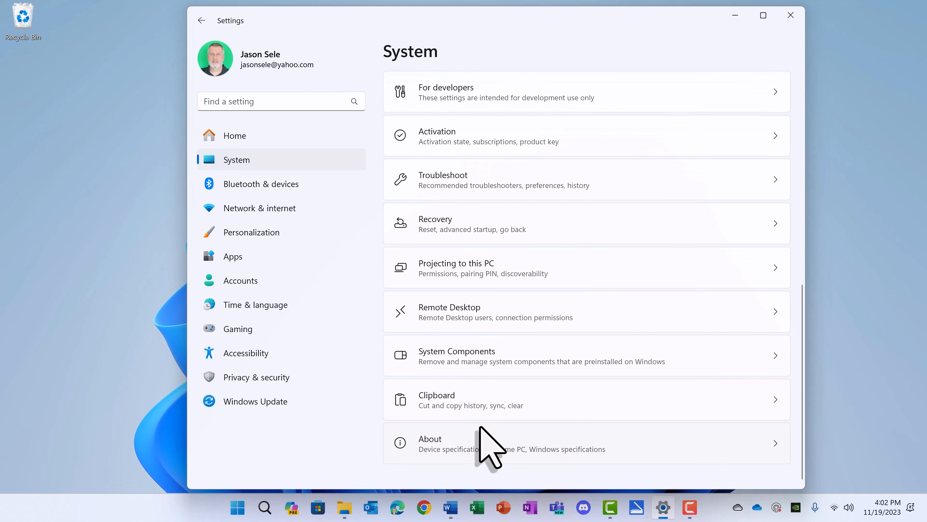
{"action": "left_click", "coordinate": [459, 440]}
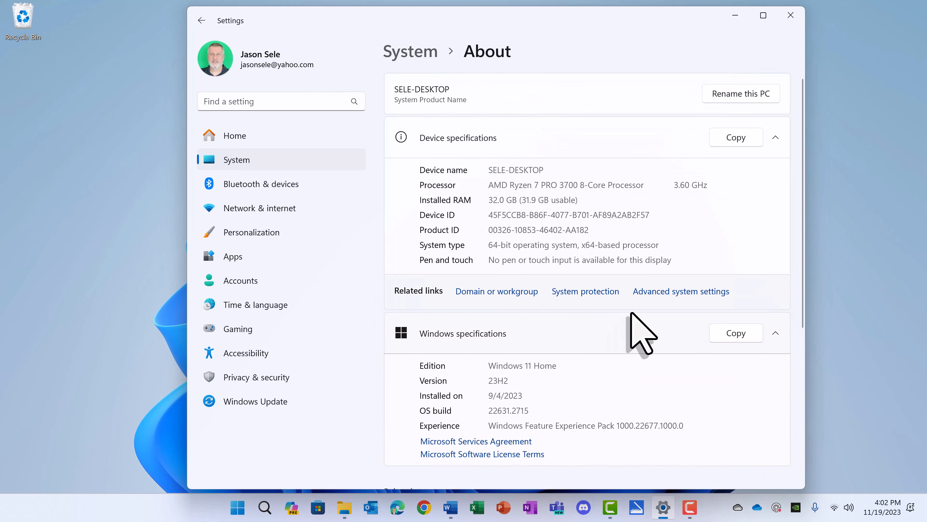
{"action": "left_click", "coordinate": [701, 293]}
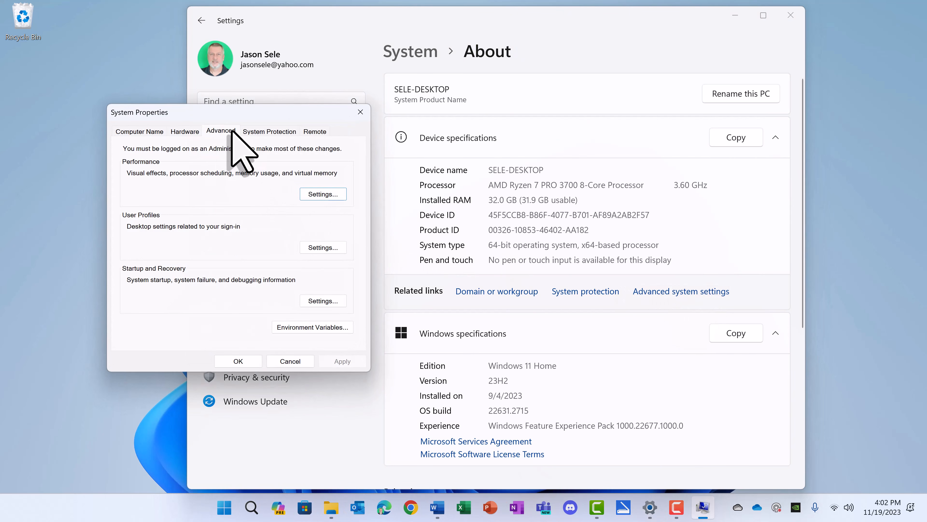
{"action": "left_click", "coordinate": [315, 194]}
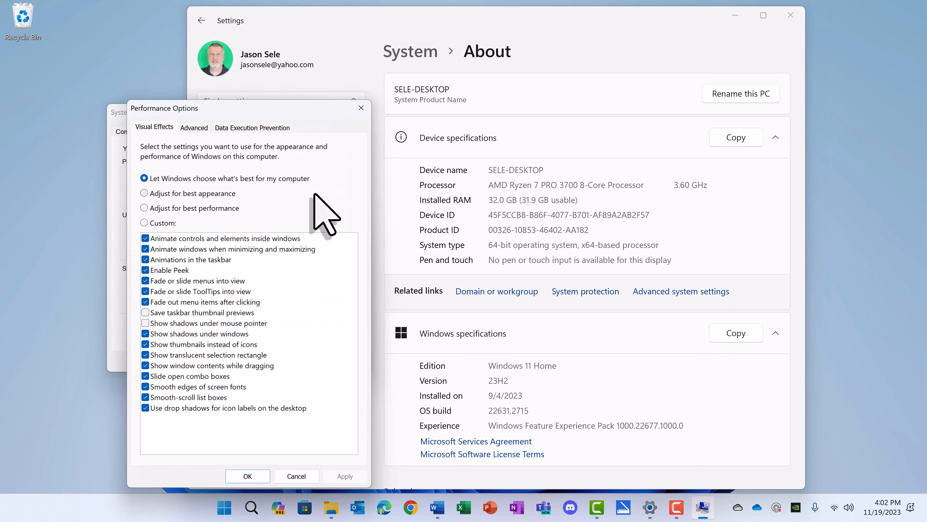
{"action": "left_click", "coordinate": [195, 127]}
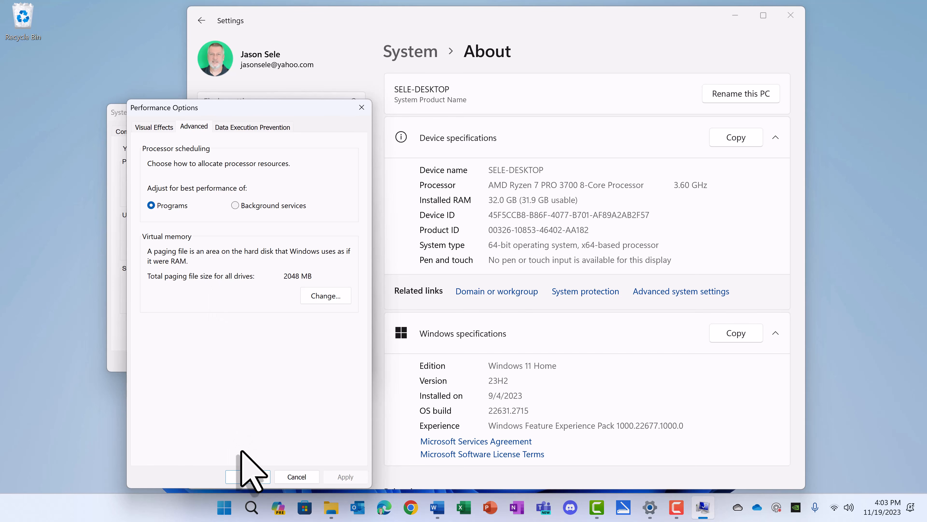
{"action": "left_click", "coordinate": [247, 476]}
{"action": "left_click", "coordinate": [240, 362]}
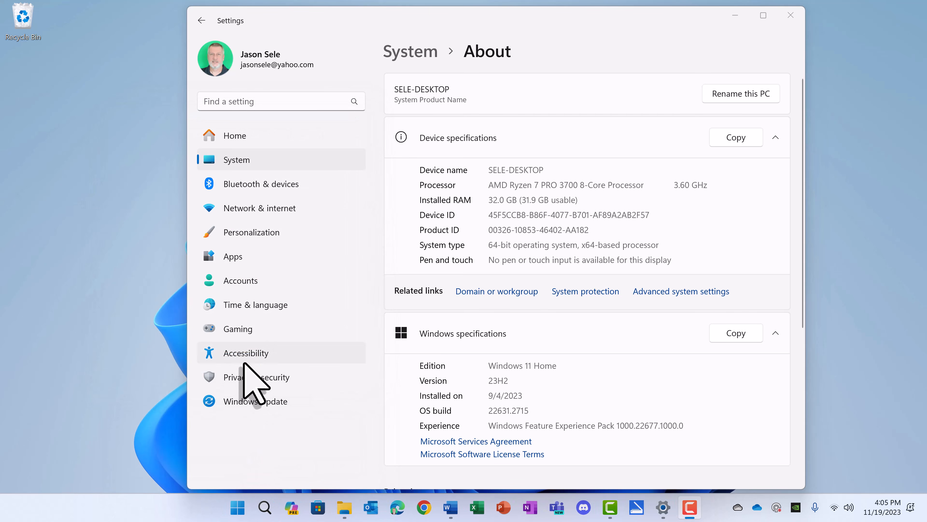
Turn off language-list website content, app launch tracking and suggested Settings content in the general privacy permissions
{"action": "left_click", "coordinate": [248, 383]}
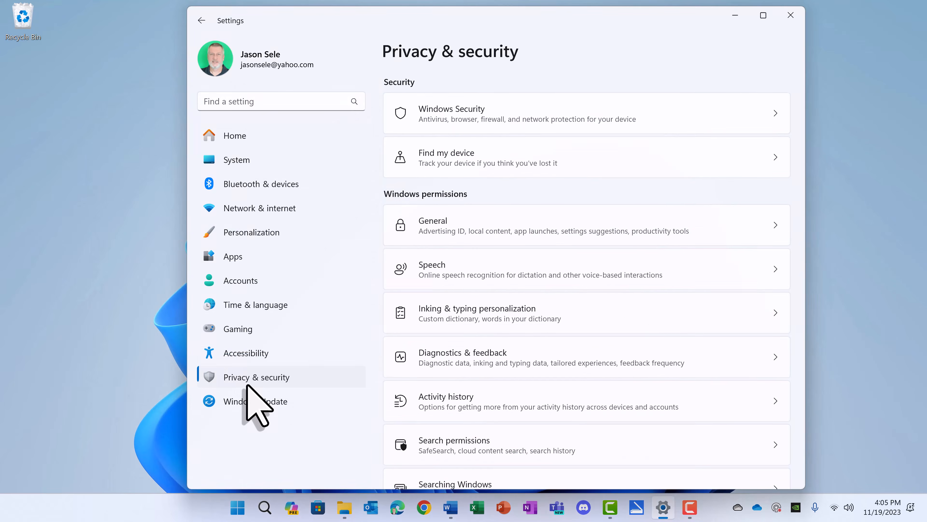
{"action": "left_click", "coordinate": [462, 235]}
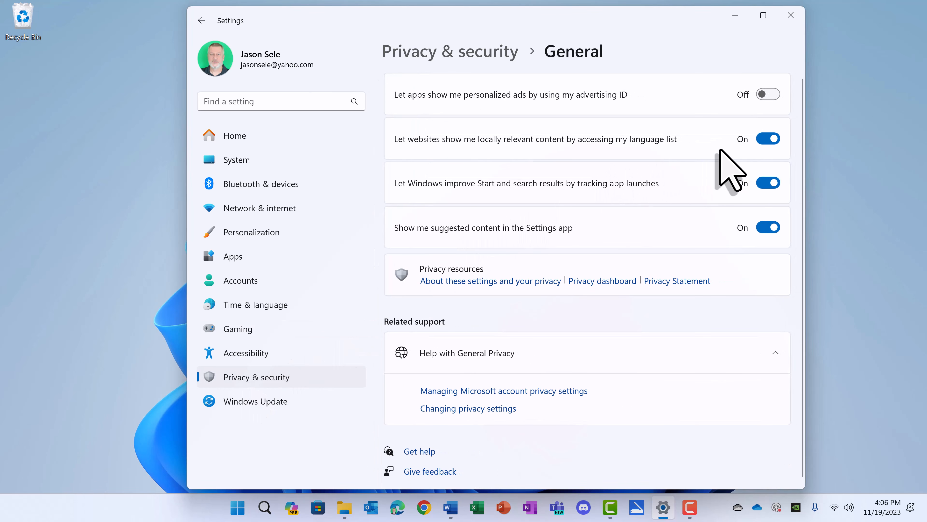
{"action": "left_click", "coordinate": [775, 140]}
{"action": "left_click", "coordinate": [771, 183]}
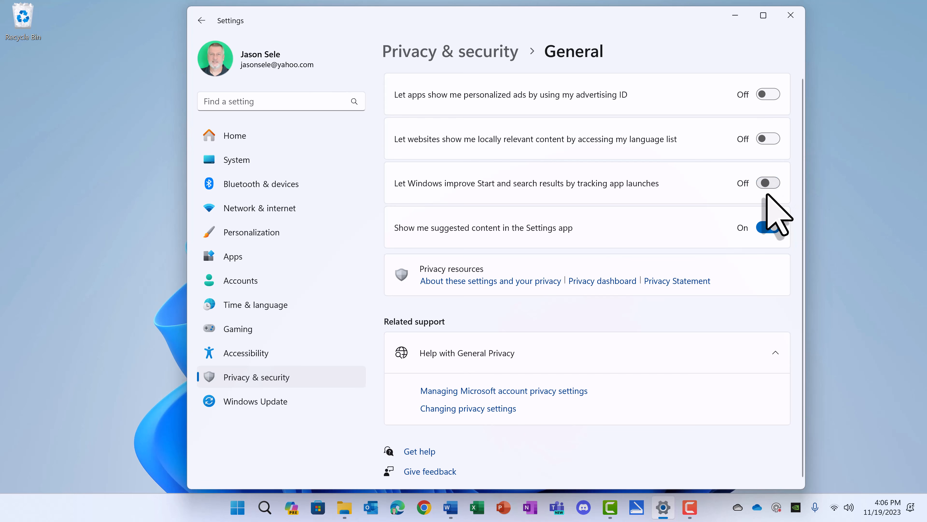
{"action": "left_click", "coordinate": [768, 227]}
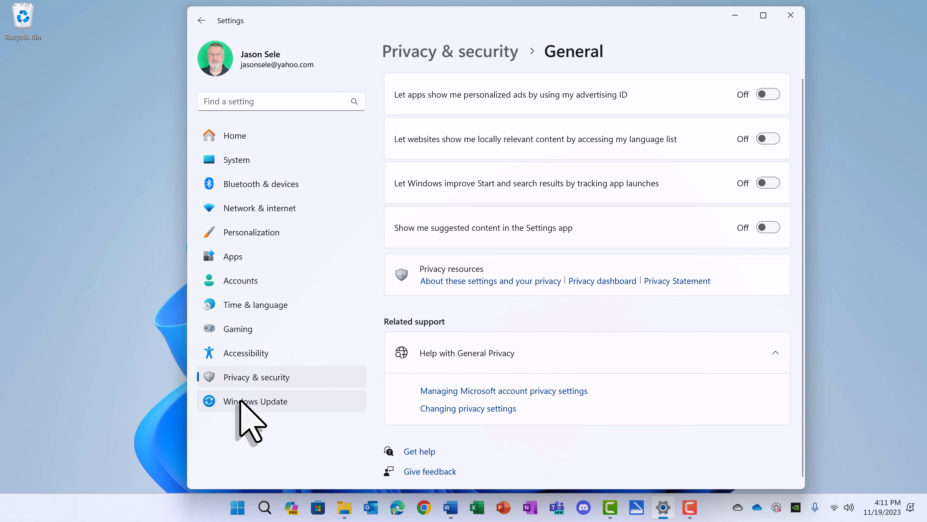
Check for Windows updates and turn off downloads from other PCs in Delivery Optimization
{"action": "left_click", "coordinate": [242, 401]}
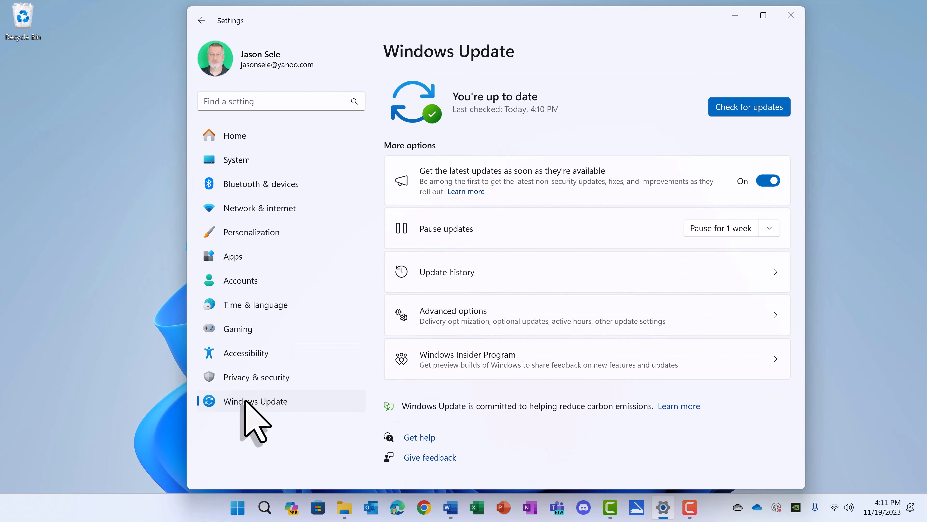
{"action": "left_click", "coordinate": [728, 107]}
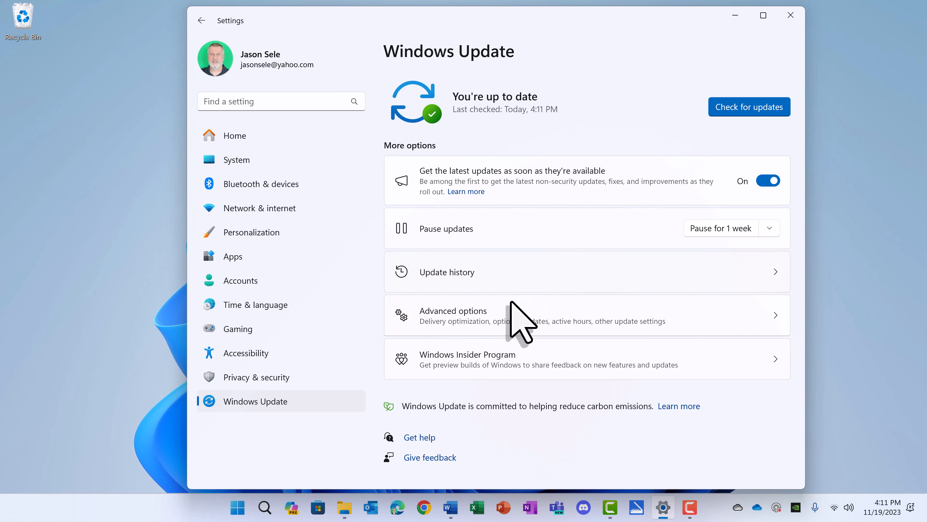
{"action": "left_click", "coordinate": [501, 316]}
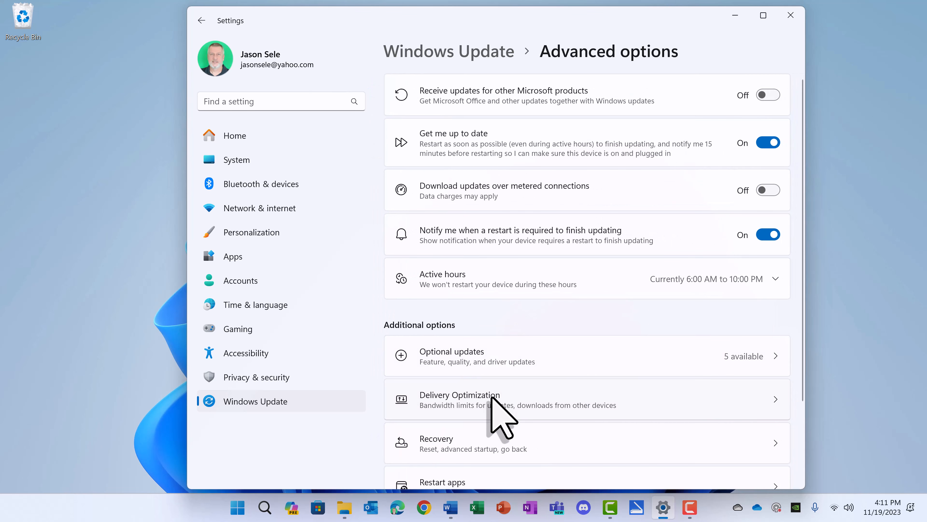
{"action": "left_click", "coordinate": [491, 397]}
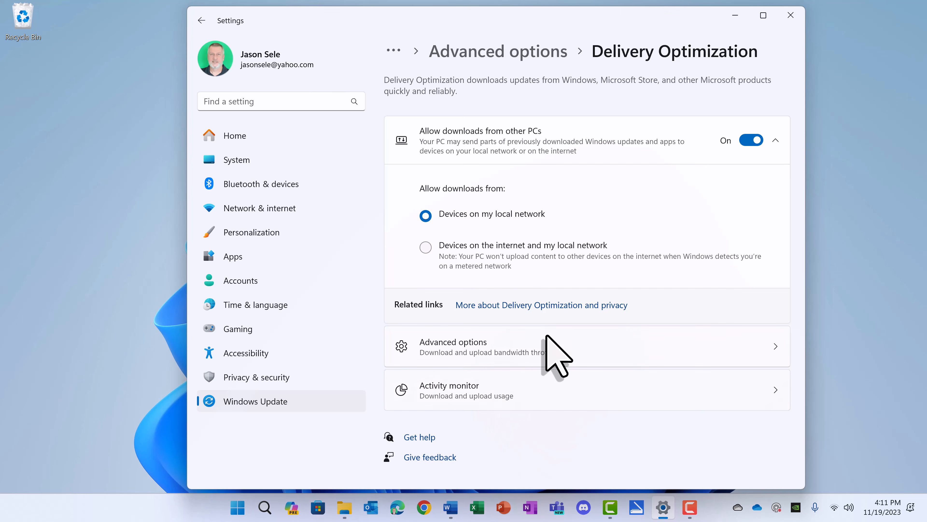
{"action": "left_click", "coordinate": [745, 143]}
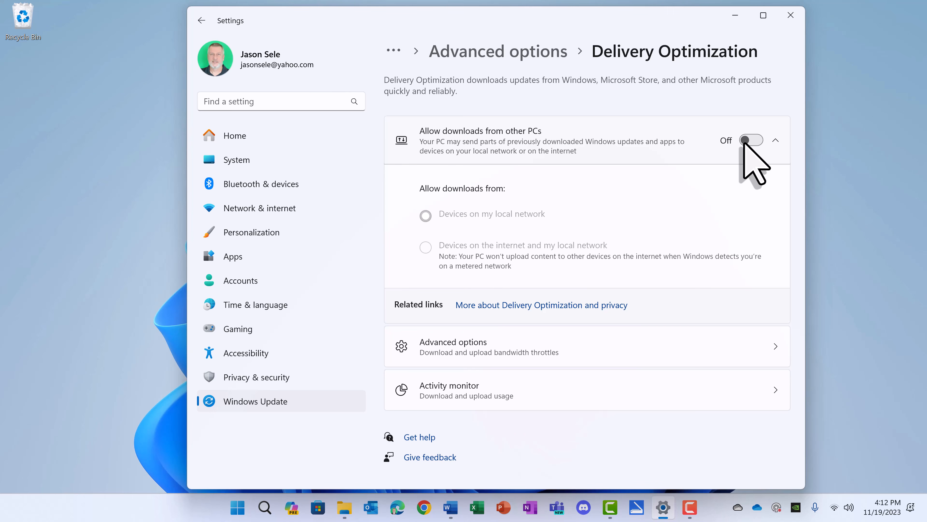
Delete the diagnostic data Microsoft has collected about this device in Diagnostics & feedback
{"action": "left_click", "coordinate": [252, 378]}
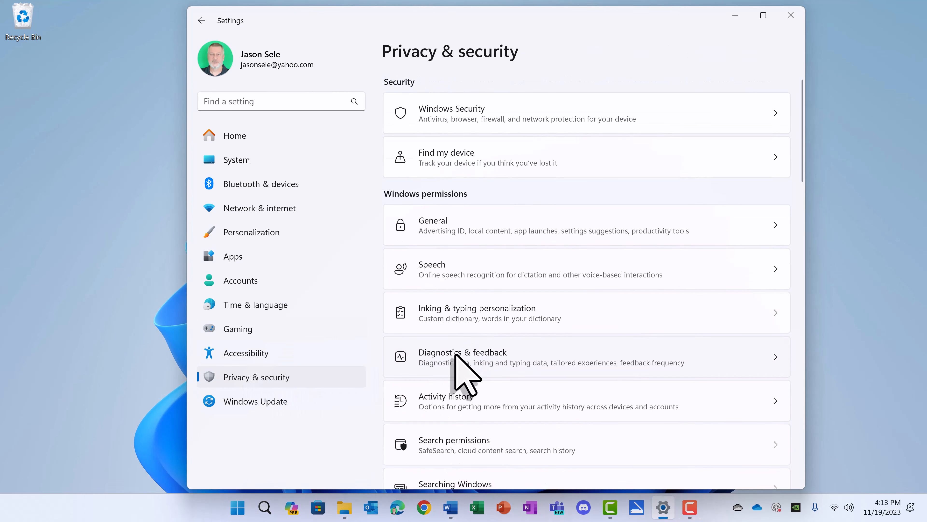
{"action": "left_click", "coordinate": [456, 355]}
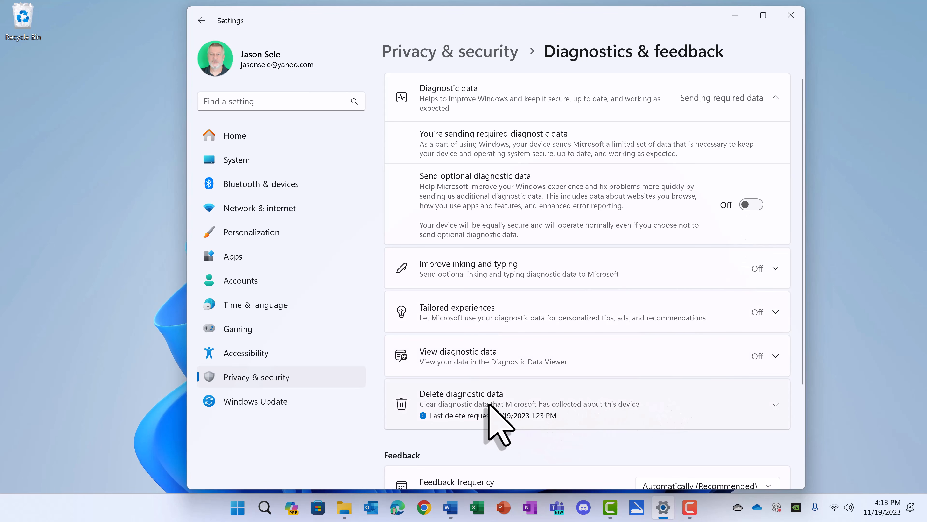
{"action": "left_click", "coordinate": [481, 401]}
{"action": "left_click", "coordinate": [735, 453]}
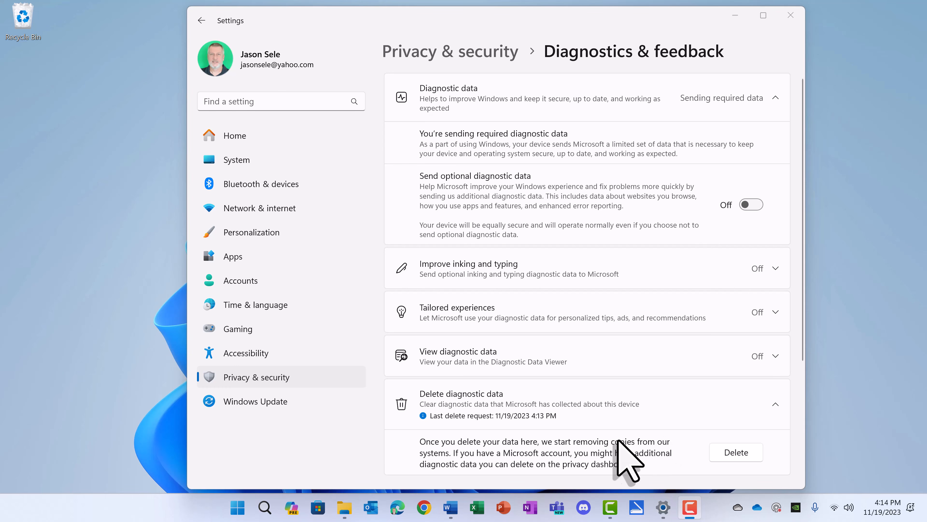
Set Find my files to Enhanced in the Searching Windows privacy settings
{"action": "left_click", "coordinate": [262, 376]}
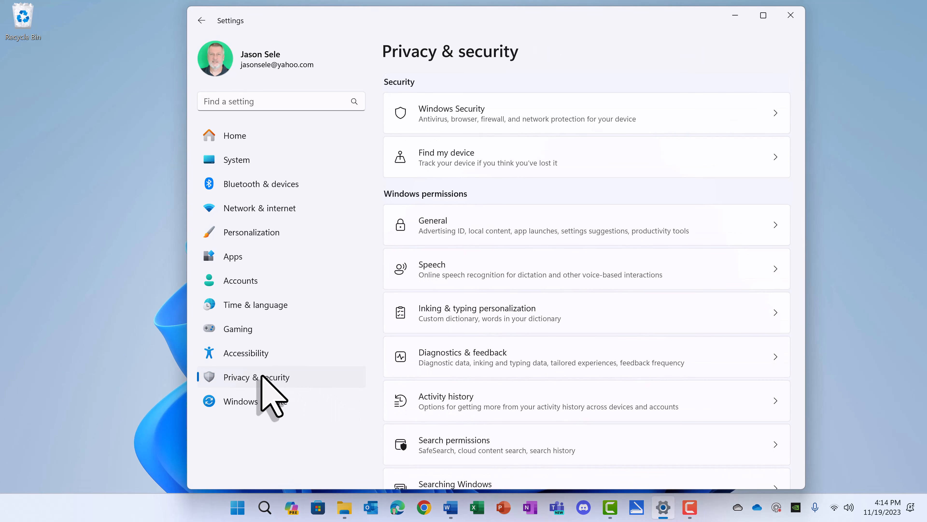
{"action": "scroll", "coordinate": [483, 354], "scroll_direction": "down", "scroll_amount": 5}
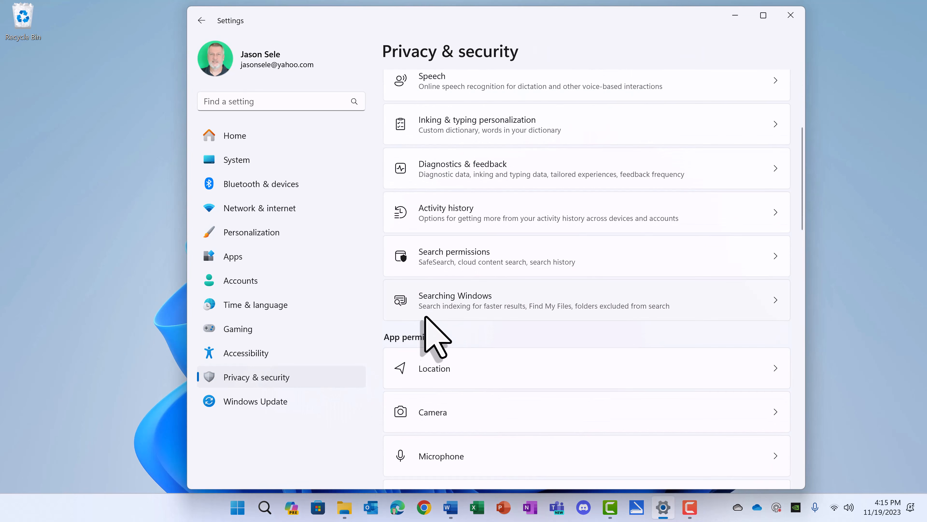
{"action": "left_click", "coordinate": [432, 305]}
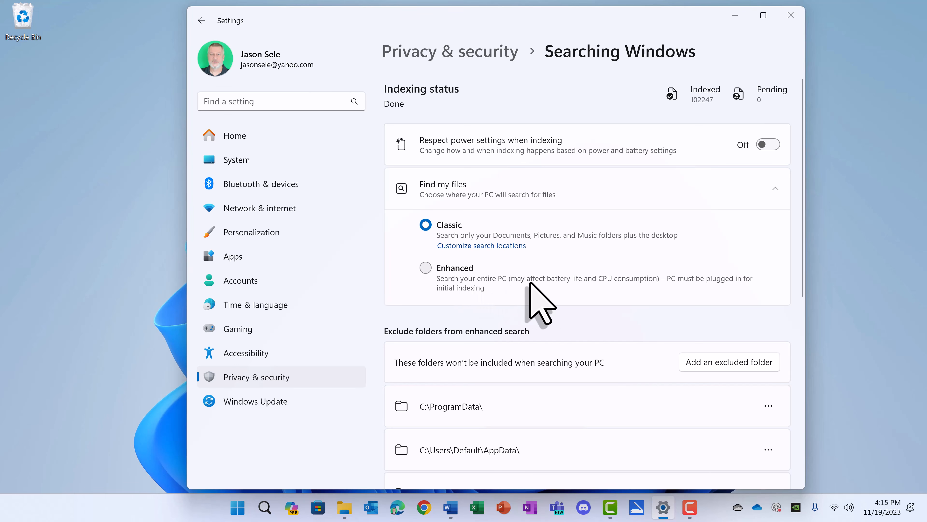
{"action": "left_click", "coordinate": [609, 284]}
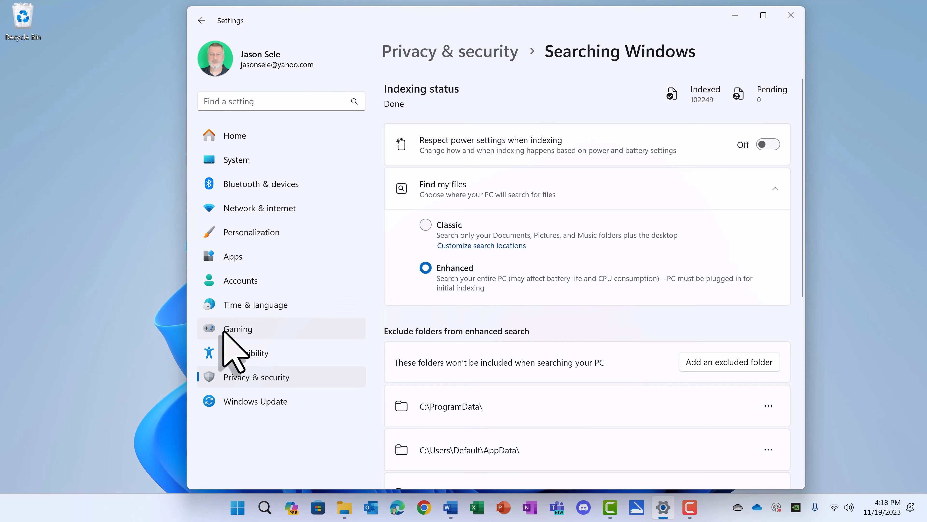
Turn off the option that allows a controller to open Game Bar in the gaming settings, and close Settings
{"action": "left_click", "coordinate": [225, 331]}
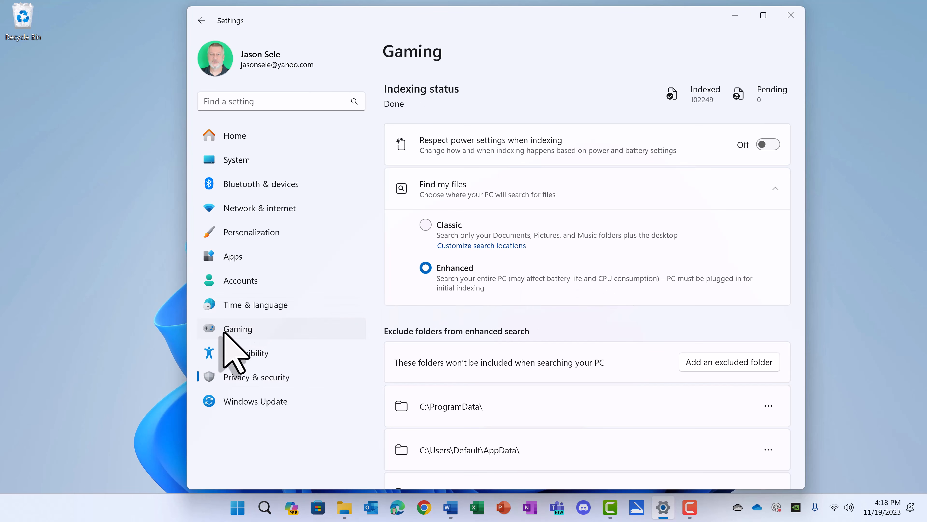
{"action": "left_click", "coordinate": [504, 103]}
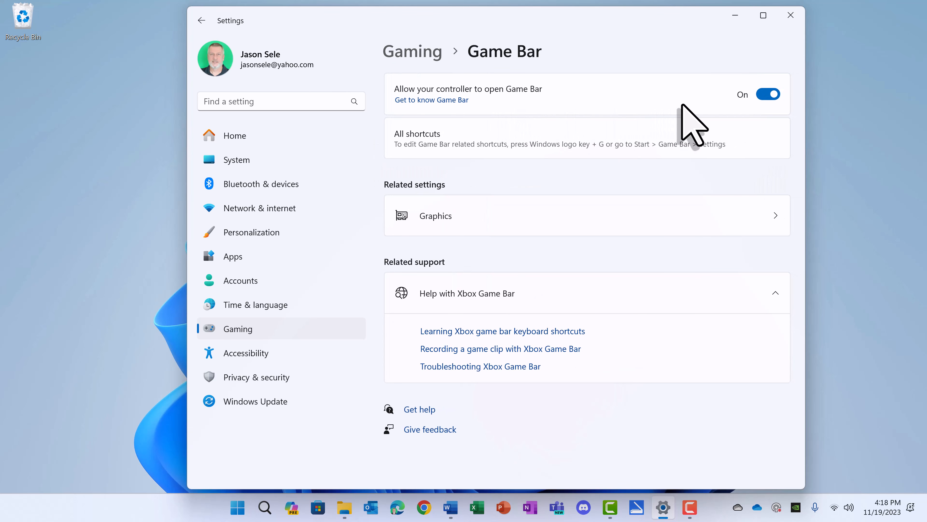
{"action": "left_click", "coordinate": [761, 96]}
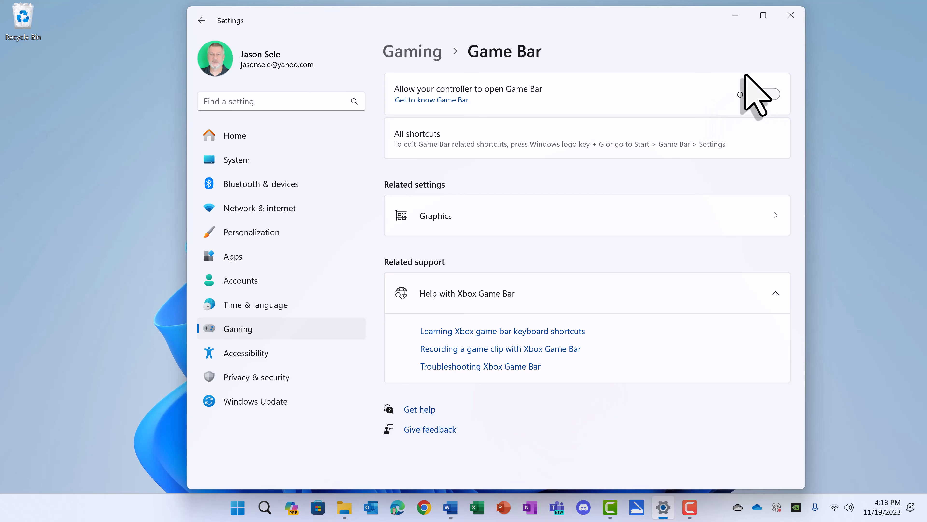
{"action": "left_click", "coordinate": [791, 15]}
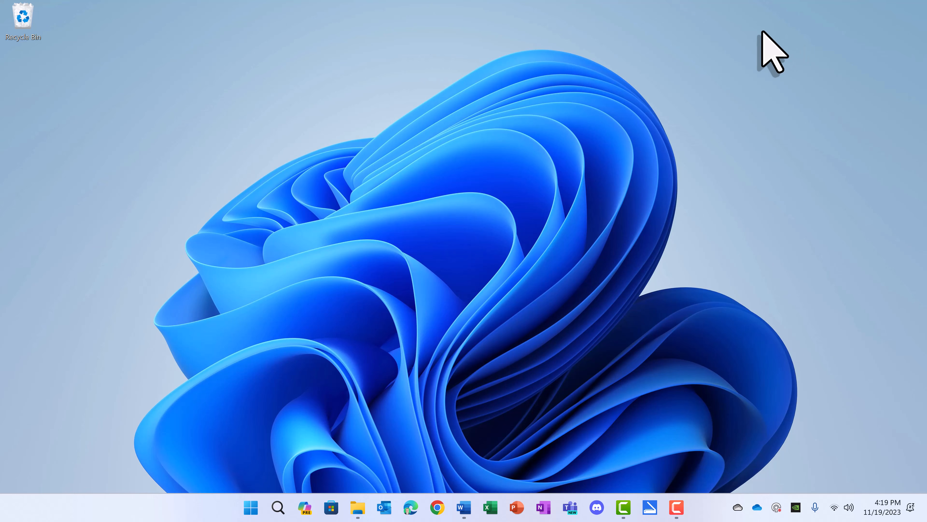
Open System Configuration from Windows Tools and show its boot options
{"action": "left_click", "coordinate": [250, 507]}
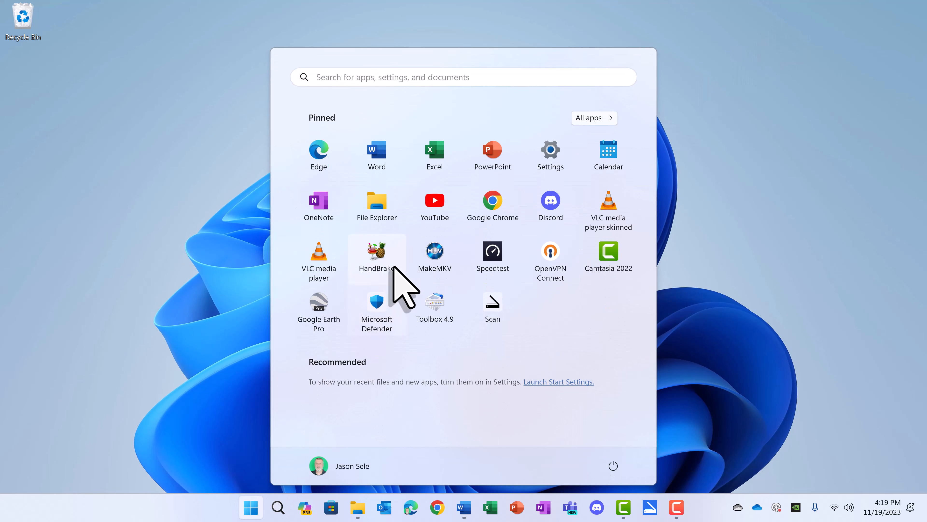
{"action": "left_click", "coordinate": [593, 118]}
{"action": "scroll", "coordinate": [394, 300], "scroll_direction": "down", "scroll_amount": 10}
{"action": "scroll", "coordinate": [387, 293], "scroll_direction": "down", "scroll_amount": 15}
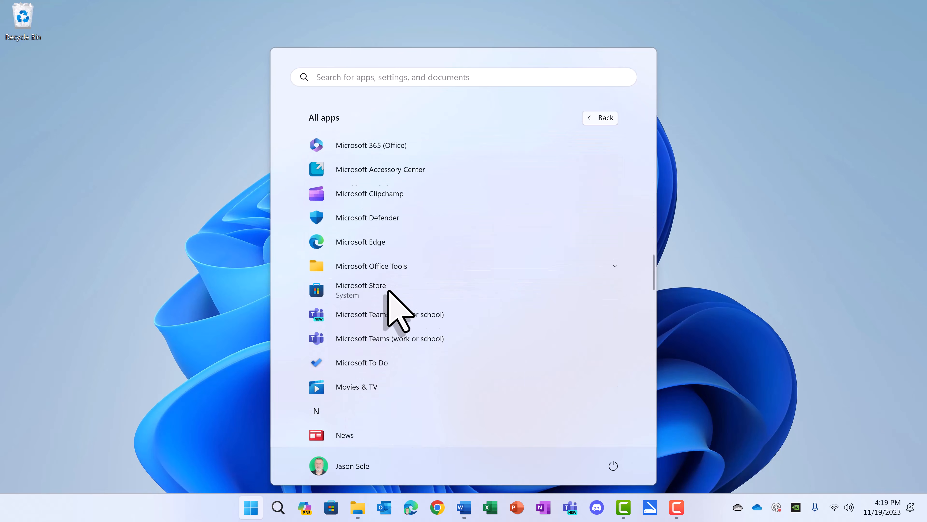
{"action": "scroll", "coordinate": [389, 291], "scroll_direction": "down", "scroll_amount": 12}
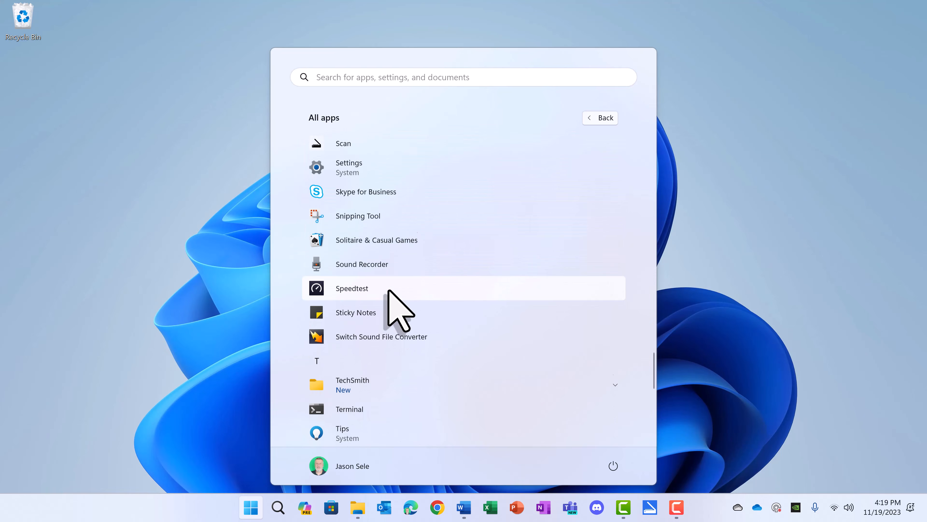
{"action": "left_click", "coordinate": [376, 307]}
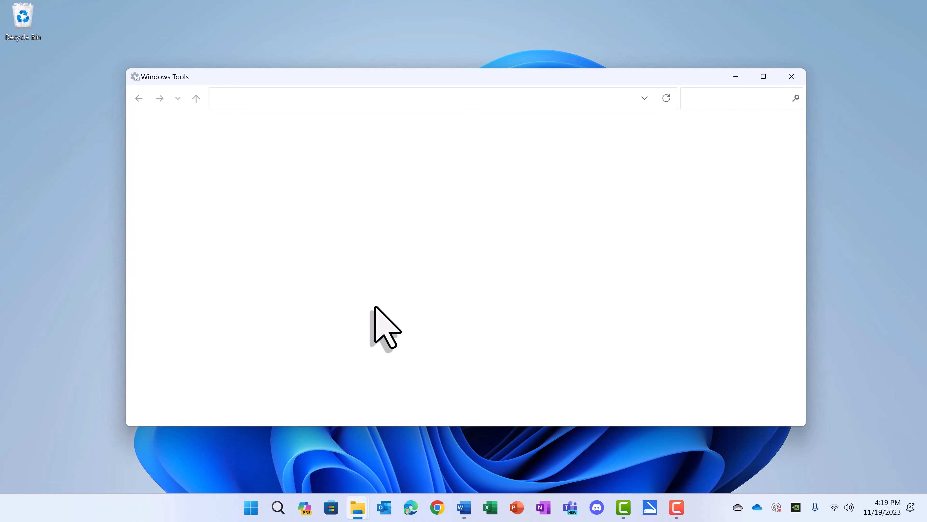
{"action": "left_click", "coordinate": [367, 379]}
{"action": "double_click", "coordinate": [366, 380]}
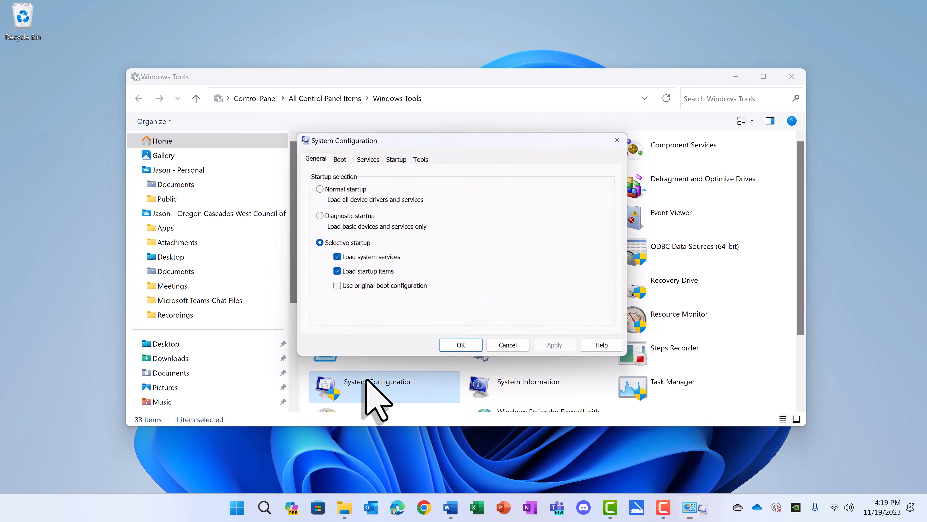
{"action": "left_click", "coordinate": [336, 156]}
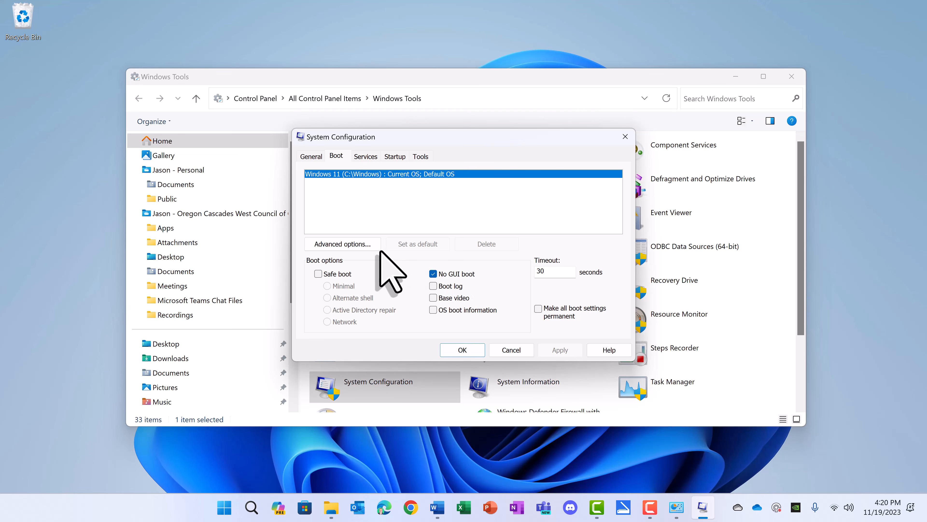
Try the Number of processors and Maximum memory limits in the advanced boot options, and accept the configuration with both limits cleared
{"action": "left_click", "coordinate": [355, 244]}
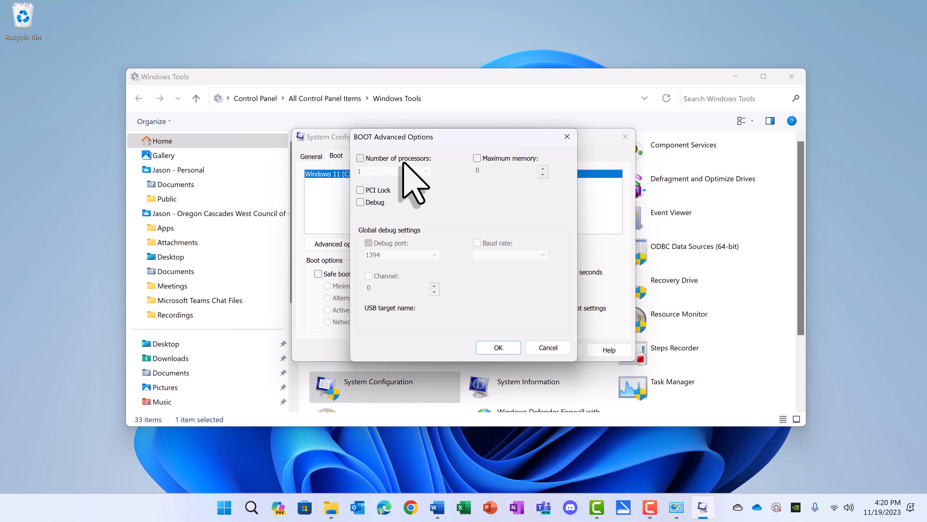
{"action": "left_click", "coordinate": [360, 157]}
{"action": "left_click", "coordinate": [425, 171]}
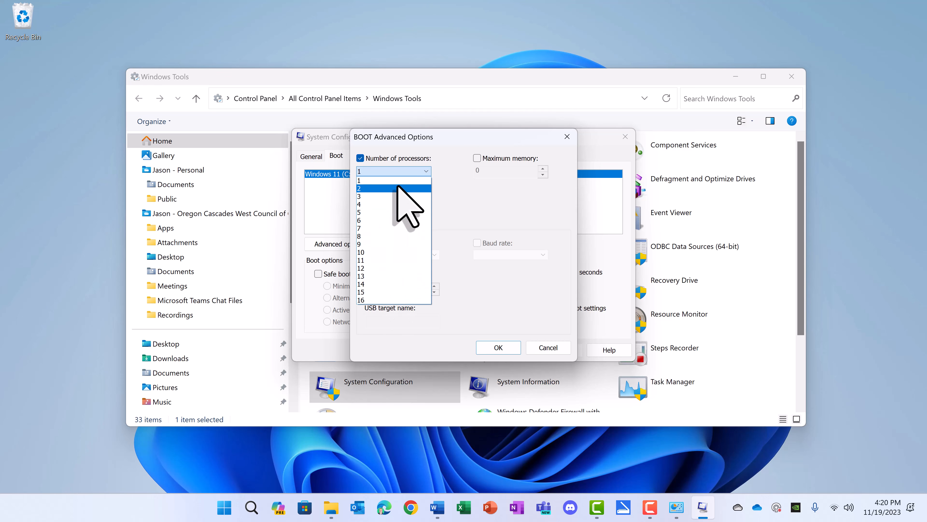
{"action": "left_click", "coordinate": [361, 159]}
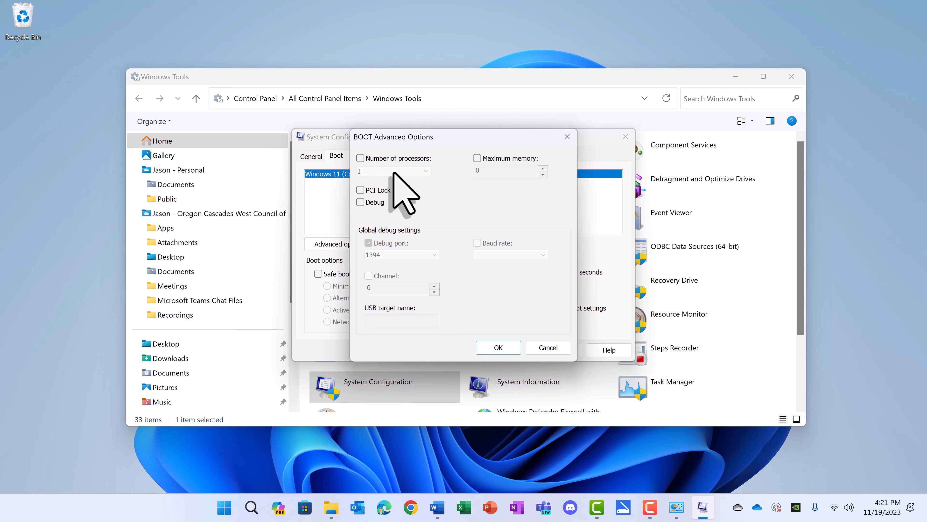
{"action": "left_click", "coordinate": [477, 158]}
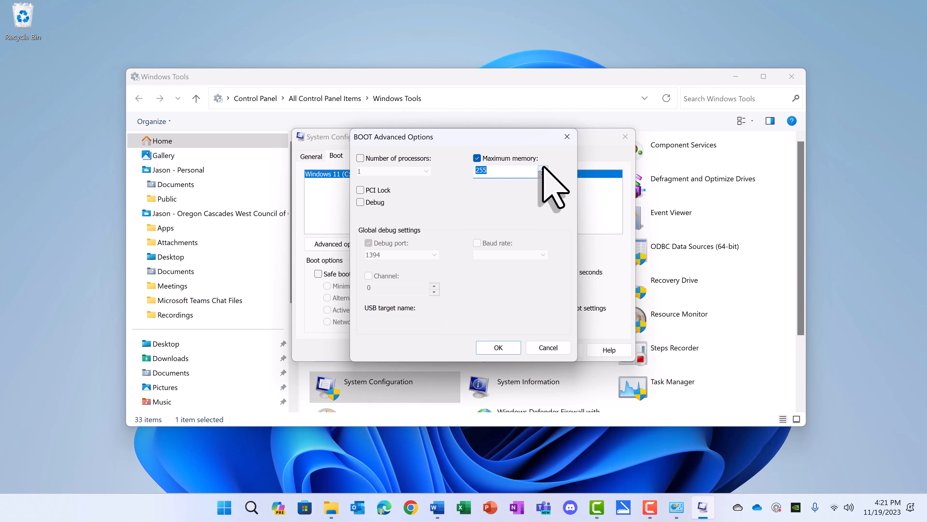
{"action": "left_click", "coordinate": [477, 158]}
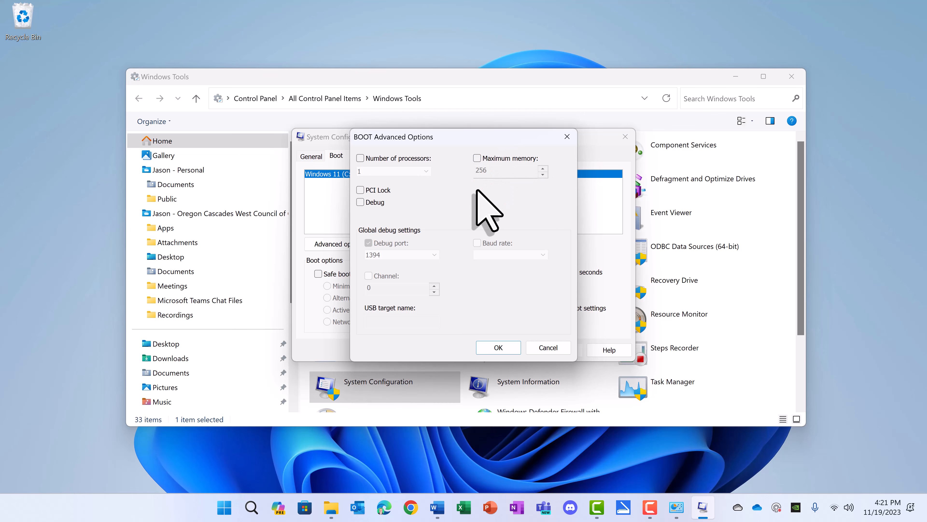
{"action": "left_click", "coordinate": [498, 347]}
{"action": "left_click", "coordinate": [469, 351]}
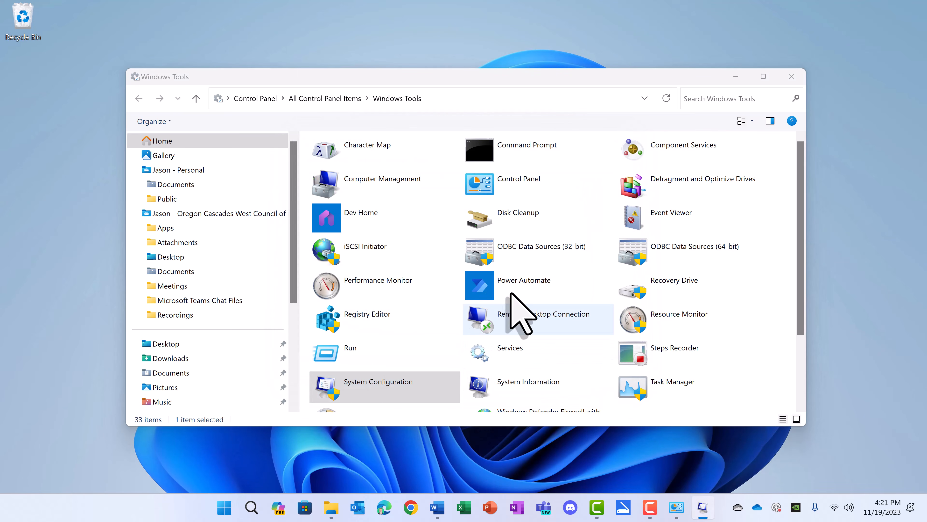
{"action": "left_click", "coordinate": [799, 81]}
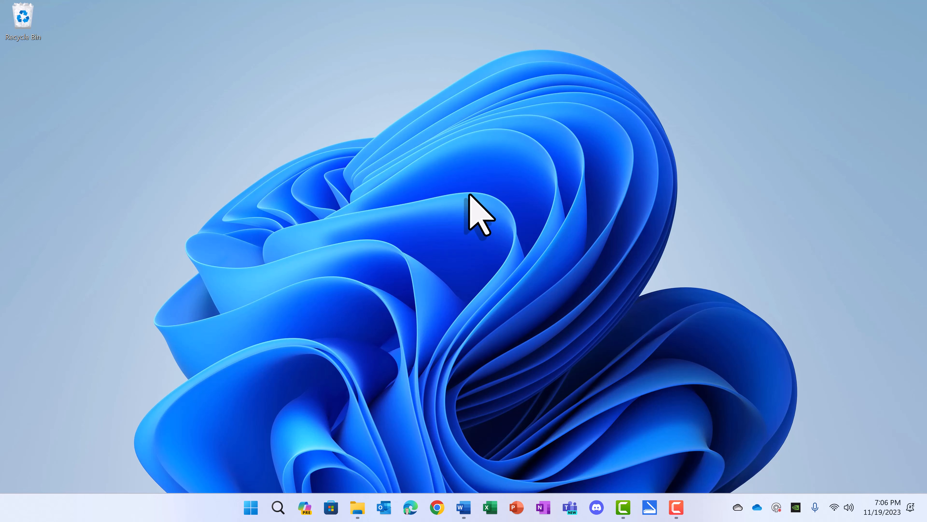
Open the list of startup apps in Settings and sort it by Startup impact
{"action": "left_click", "coordinate": [248, 506]}
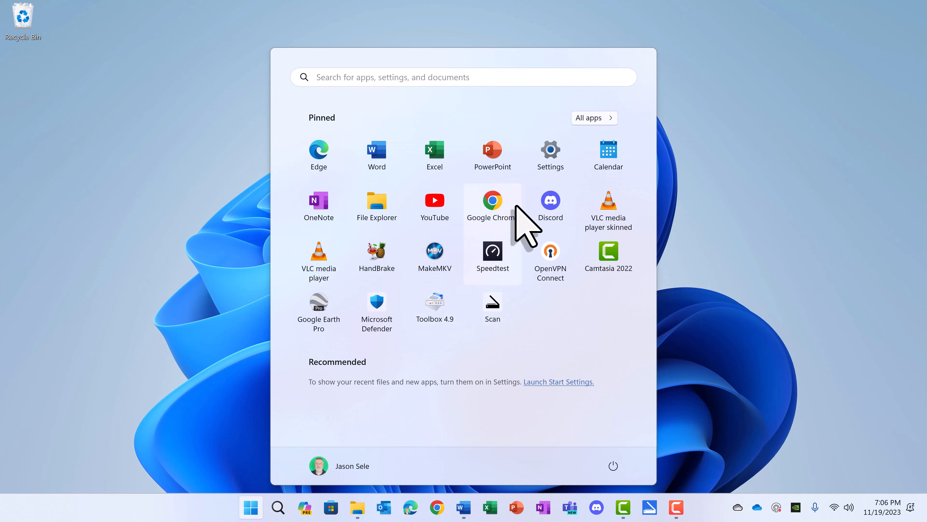
{"action": "left_click", "coordinate": [550, 151]}
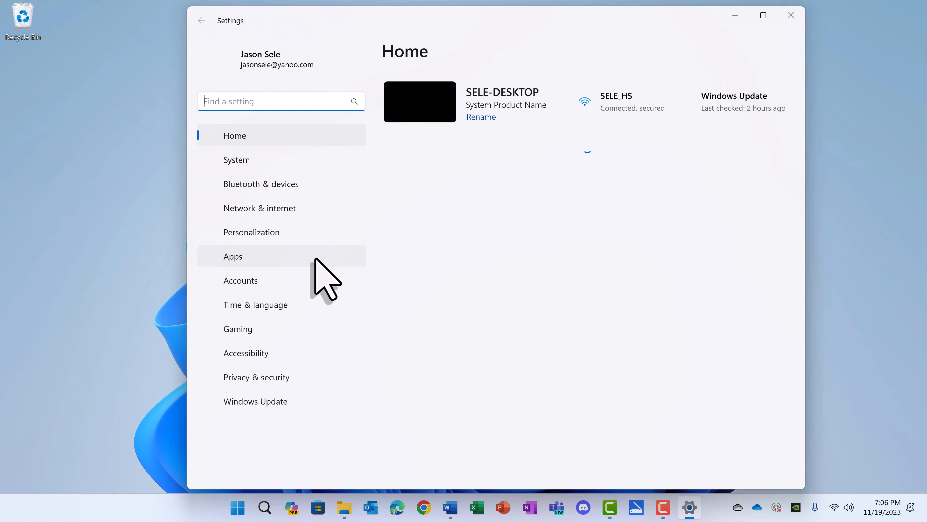
{"action": "left_click", "coordinate": [239, 257]}
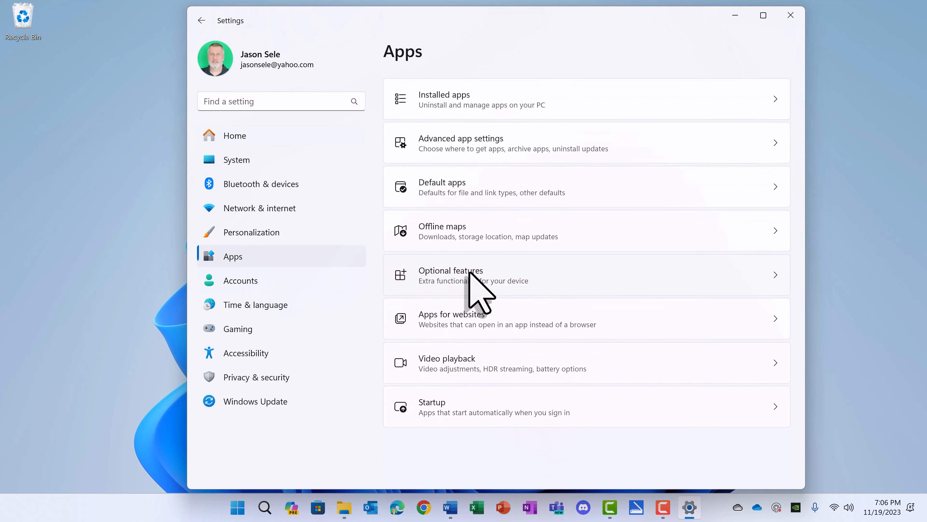
{"action": "left_click", "coordinate": [474, 409]}
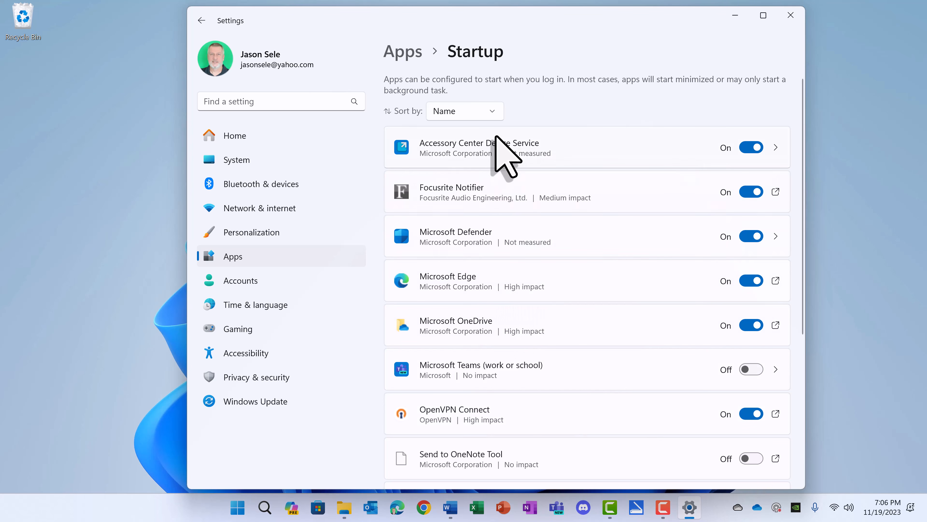
{"action": "left_click", "coordinate": [489, 113]}
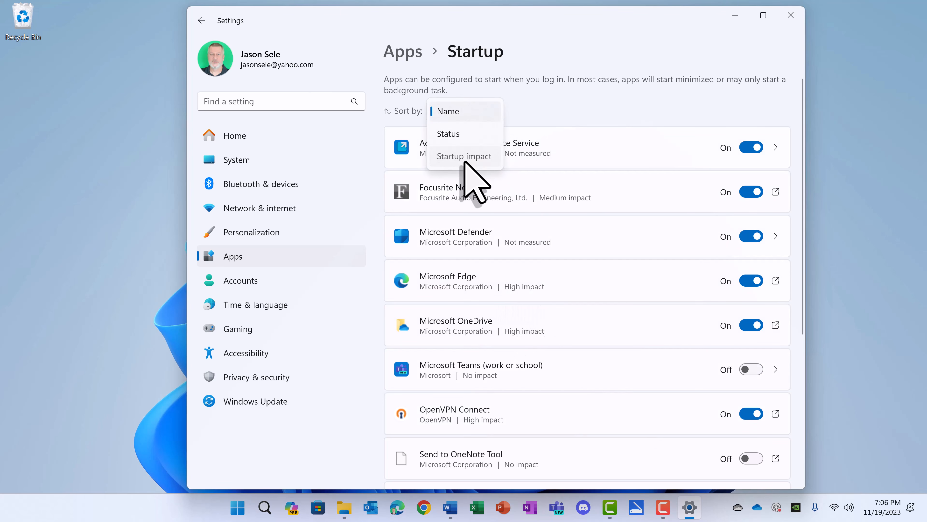
{"action": "left_click", "coordinate": [463, 156]}
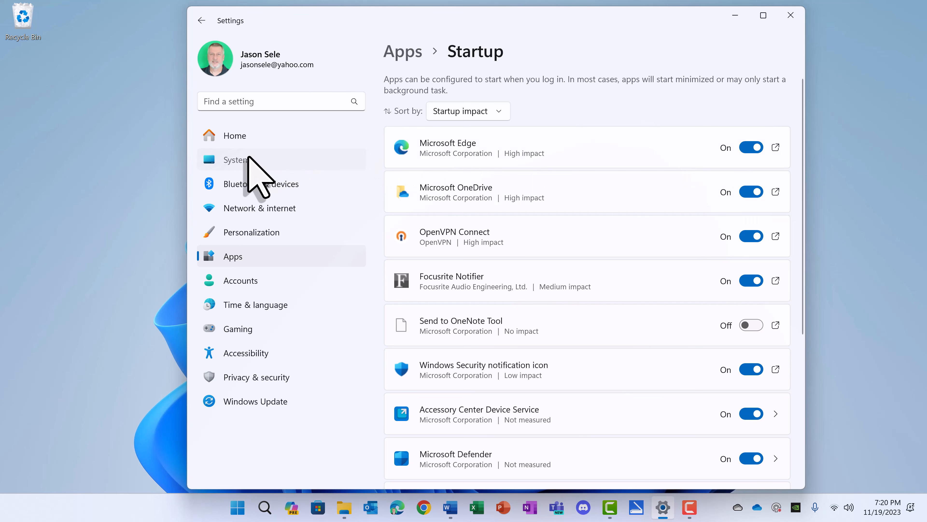
Check hardware-accelerated GPU scheduling in the display's default graphics settings, and return to the Graphics page
{"action": "left_click", "coordinate": [248, 156]}
{"action": "left_click", "coordinate": [474, 190]}
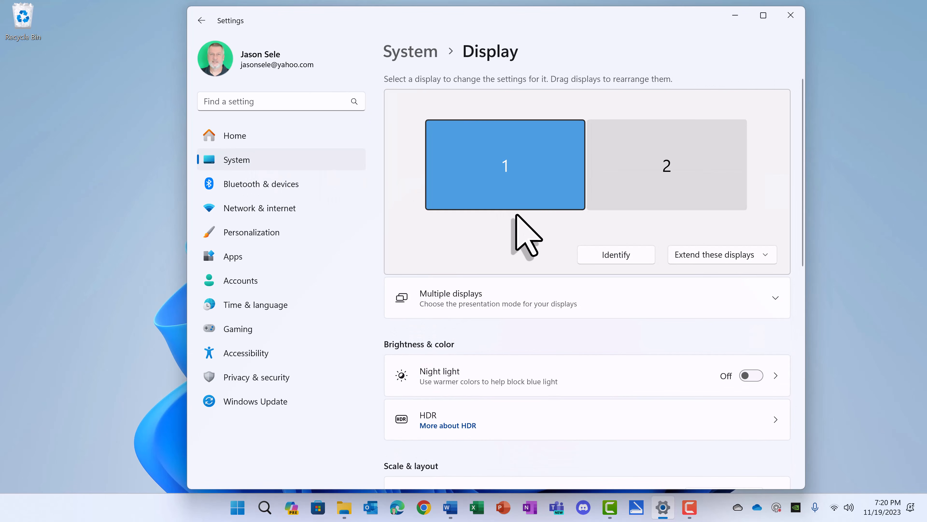
{"action": "scroll", "coordinate": [534, 245], "scroll_direction": "down", "scroll_amount": 8}
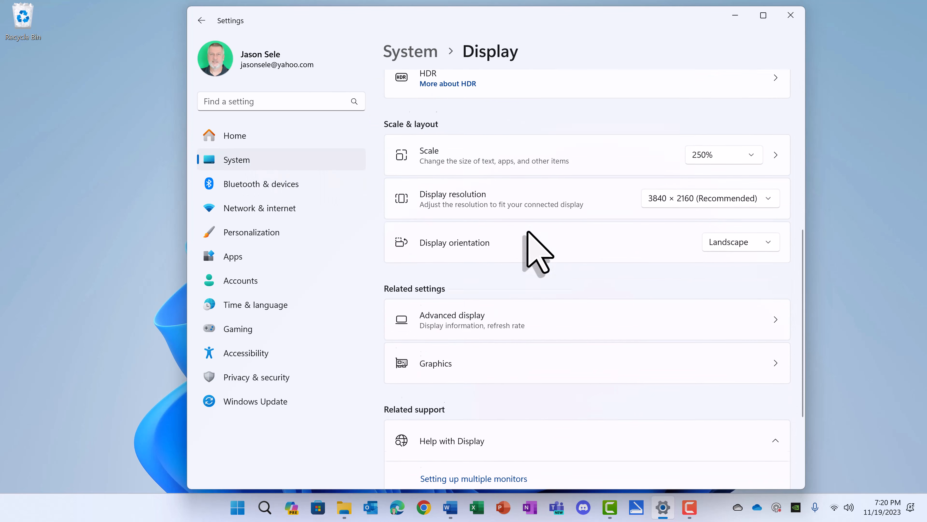
{"action": "left_click", "coordinate": [446, 328]}
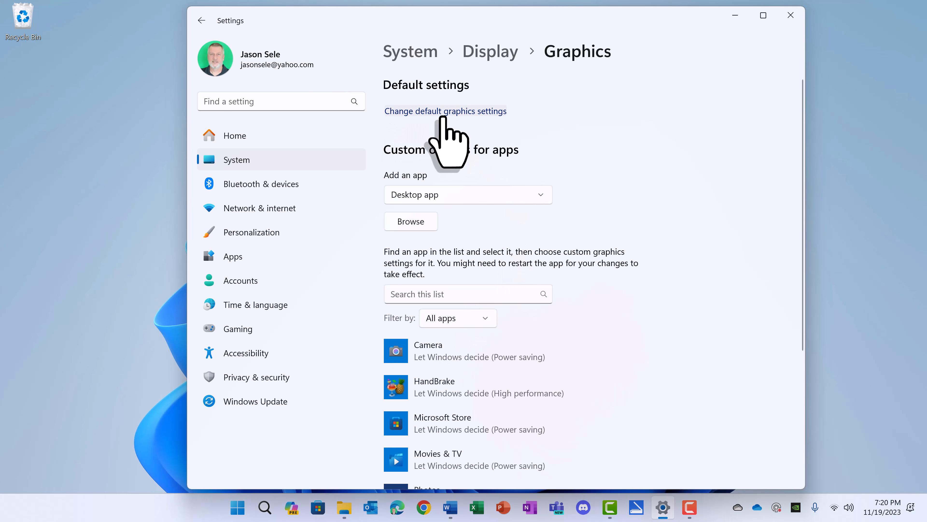
{"action": "left_click", "coordinate": [465, 112]}
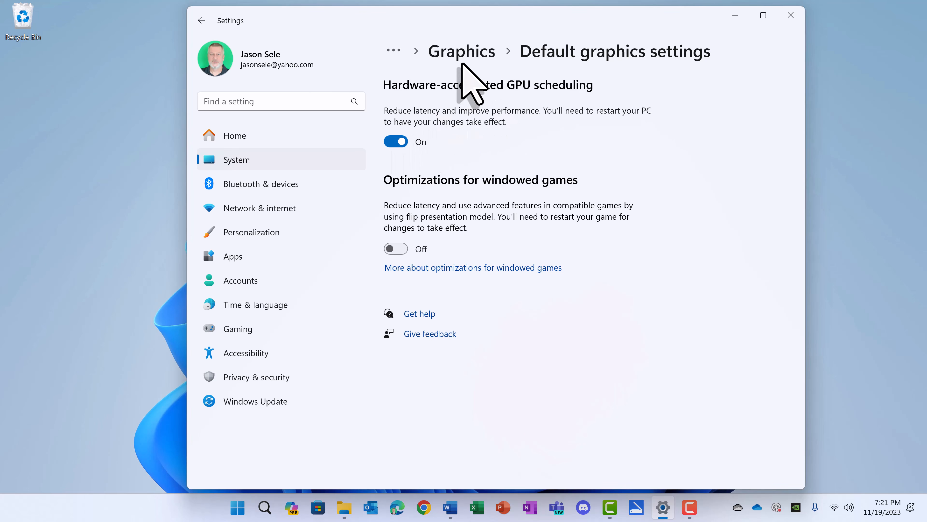
{"action": "left_click", "coordinate": [460, 51]}
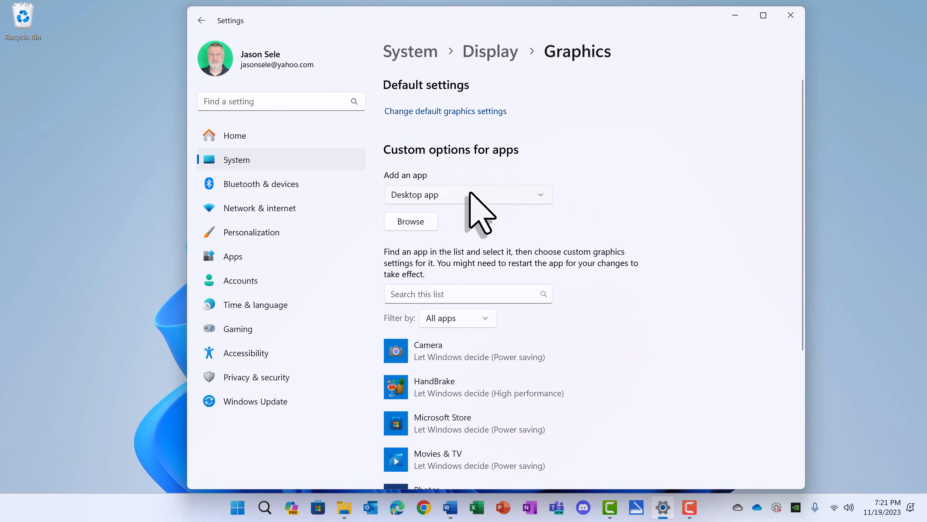
Review HandBrake's graphics preference and save it as Let Windows decide (High performance)
{"action": "scroll", "coordinate": [428, 225], "scroll_direction": "down", "scroll_amount": 4}
{"action": "scroll", "coordinate": [428, 227], "scroll_direction": "down", "scroll_amount": 1}
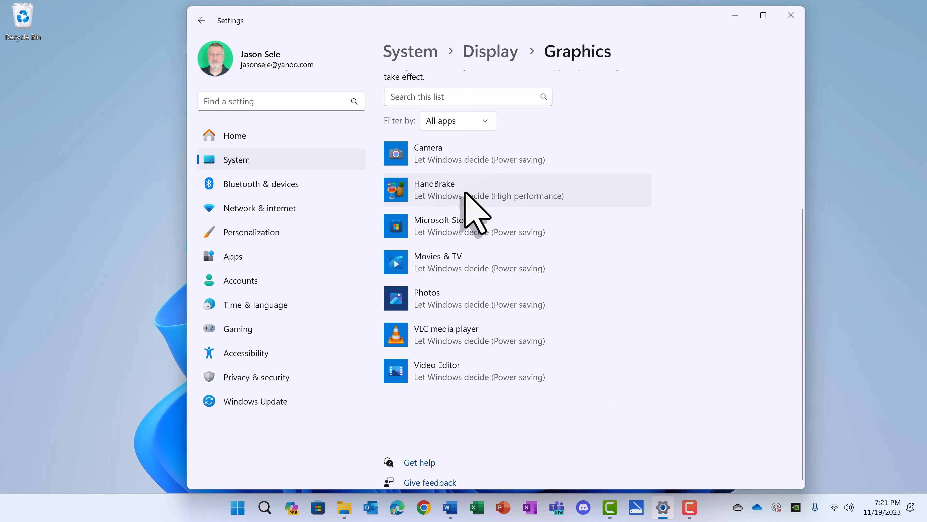
{"action": "left_click", "coordinate": [431, 190]}
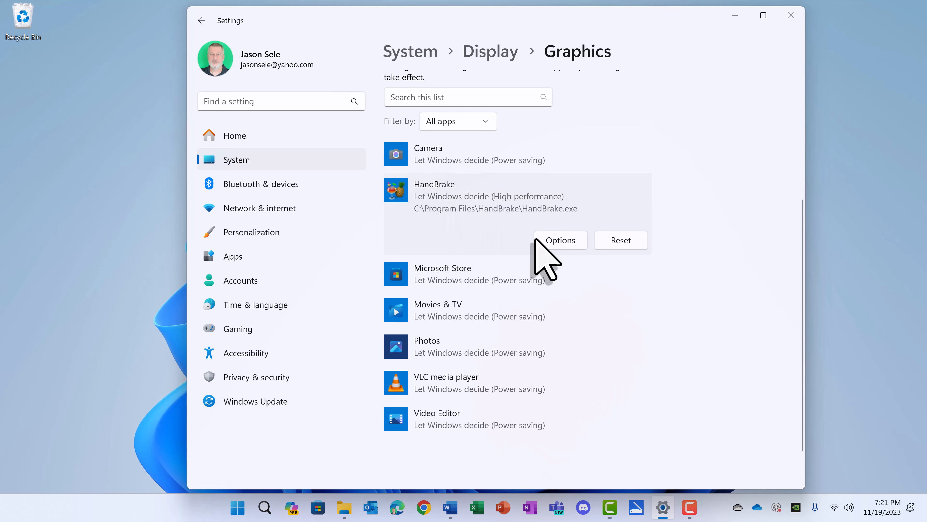
{"action": "left_click", "coordinate": [564, 241]}
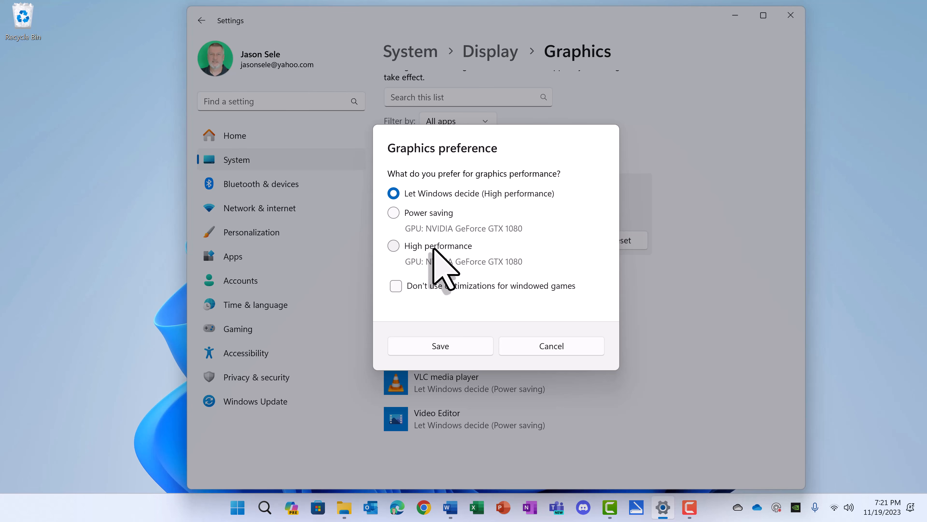
{"action": "left_click", "coordinate": [475, 346]}
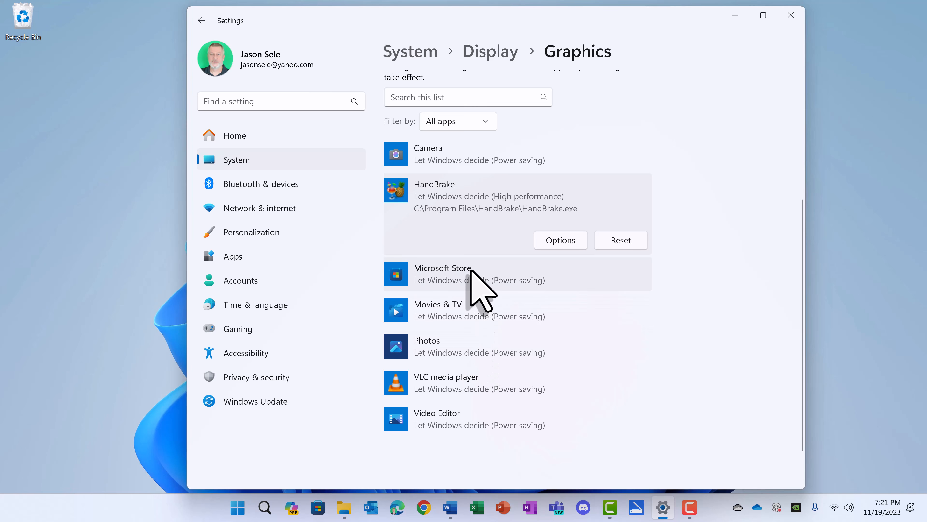
Add the desktop app CamtasiaStudio from C:\Program Files\TechSmith\Camtasia 2023 to the custom graphics options list
{"action": "scroll", "coordinate": [471, 278], "scroll_direction": "up", "scroll_amount": 5}
{"action": "scroll", "coordinate": [470, 278], "scroll_direction": "up", "scroll_amount": 1}
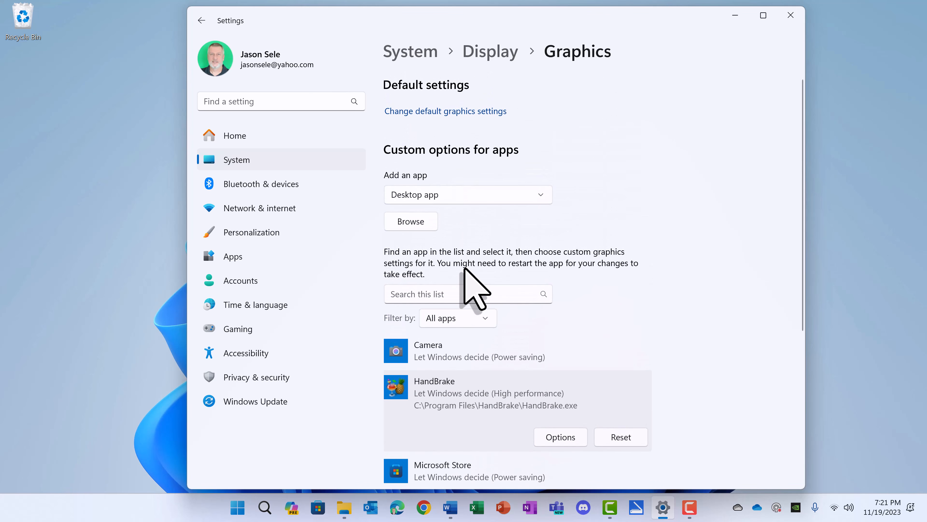
{"action": "left_click", "coordinate": [418, 223]}
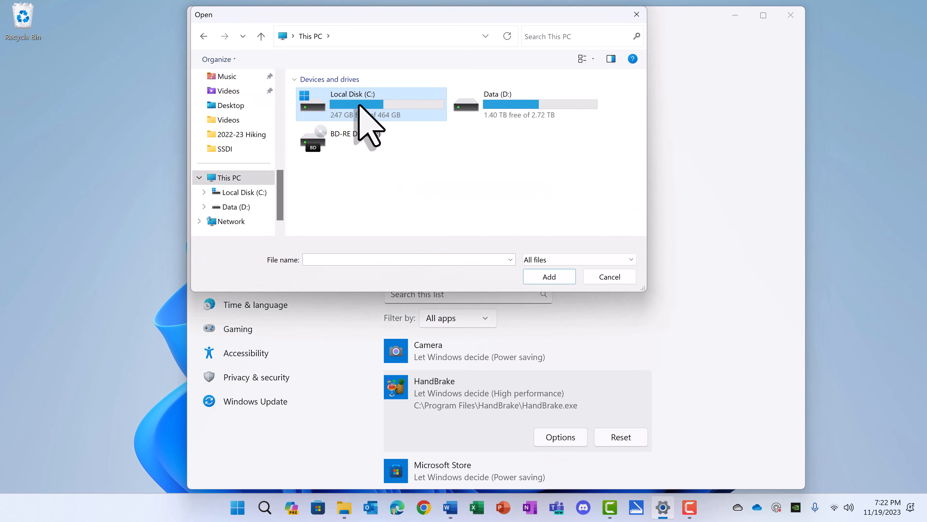
{"action": "double_click", "coordinate": [359, 106]}
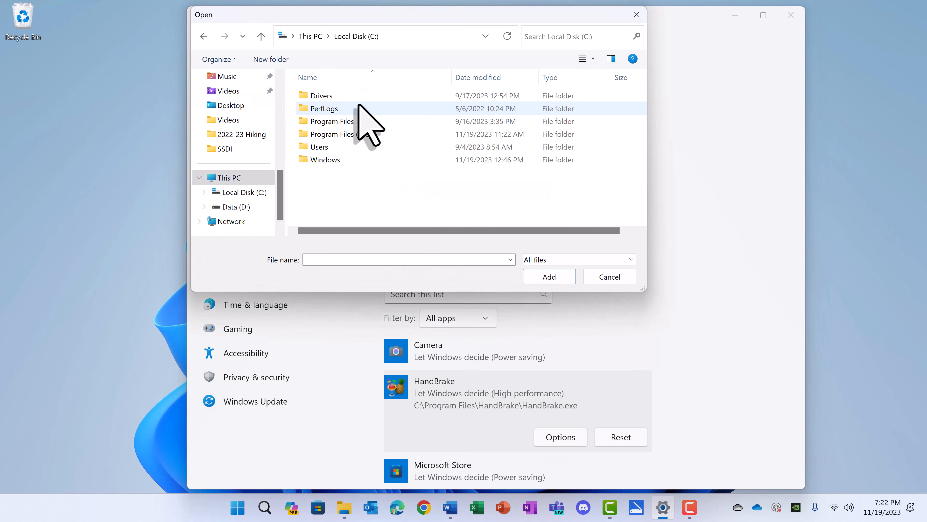
{"action": "double_click", "coordinate": [339, 123]}
{"action": "scroll", "coordinate": [387, 164], "scroll_direction": "down", "scroll_amount": 5}
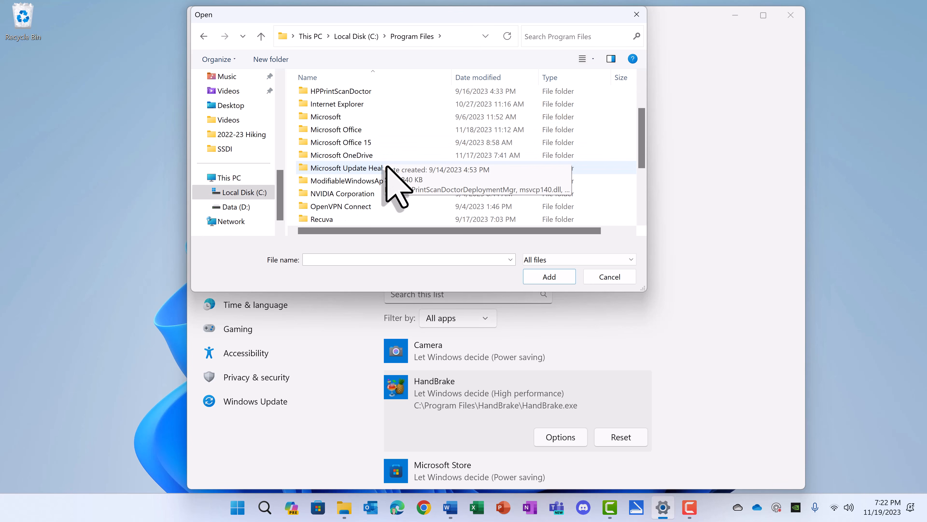
{"action": "double_click", "coordinate": [327, 132]}
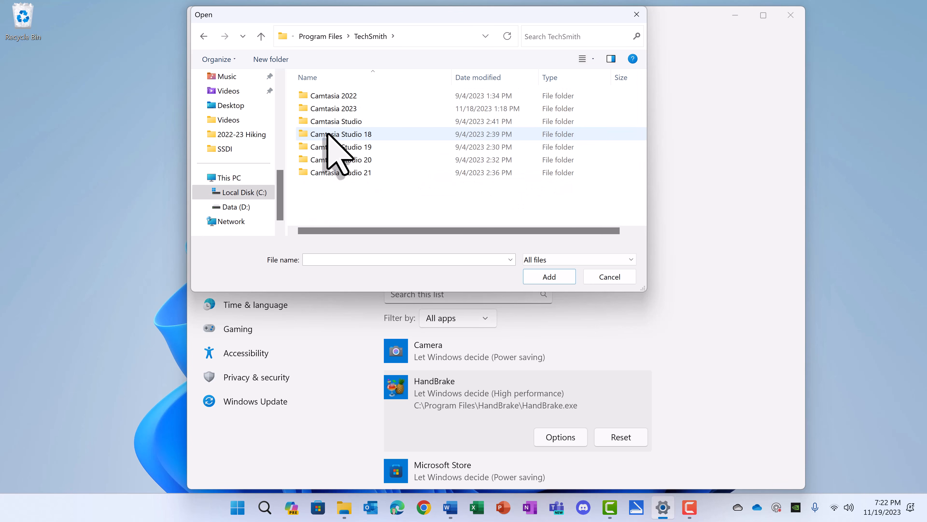
{"action": "double_click", "coordinate": [329, 109]}
{"action": "scroll", "coordinate": [380, 179], "scroll_direction": "down", "scroll_amount": 3}
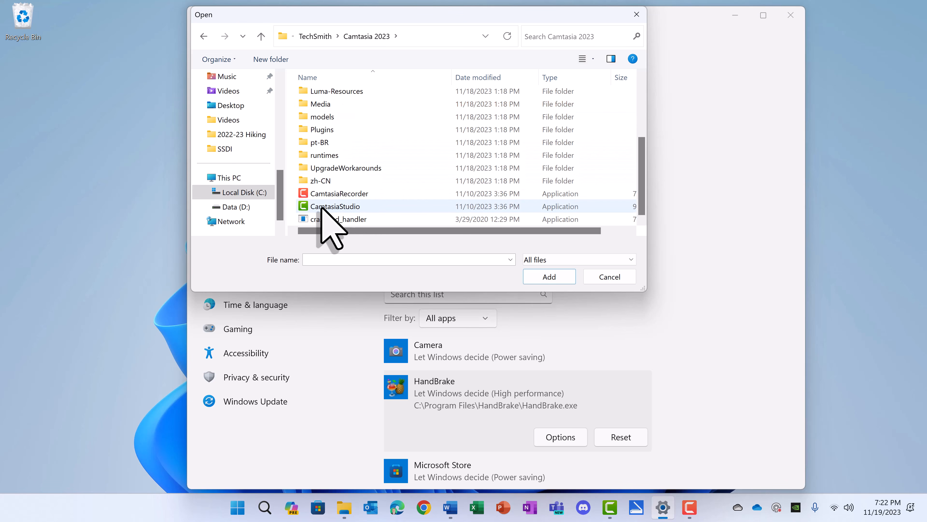
{"action": "double_click", "coordinate": [337, 206]}
Set Camtasia 2023's graphics preference to High performance and save it
{"action": "scroll", "coordinate": [518, 361], "scroll_direction": "down", "scroll_amount": 3}
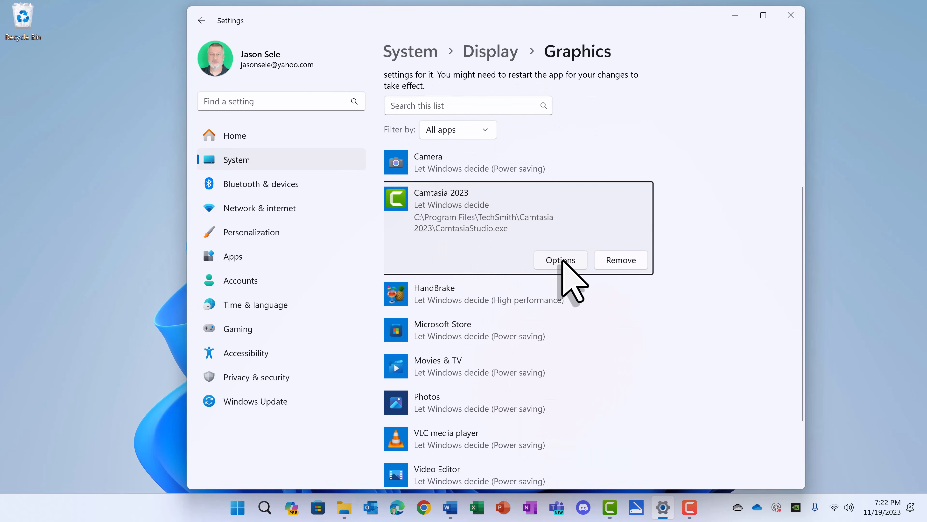
{"action": "left_click", "coordinate": [562, 260]}
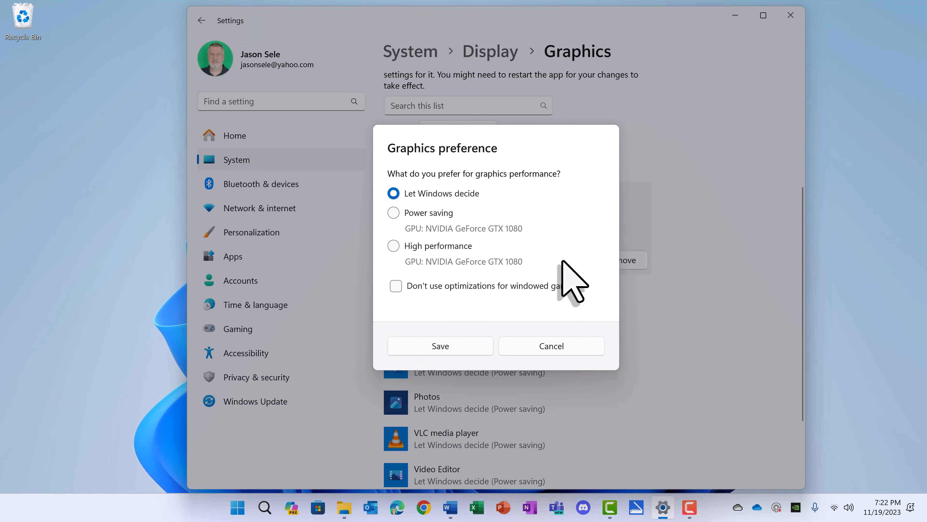
{"action": "left_click", "coordinate": [394, 246]}
{"action": "left_click", "coordinate": [458, 347]}
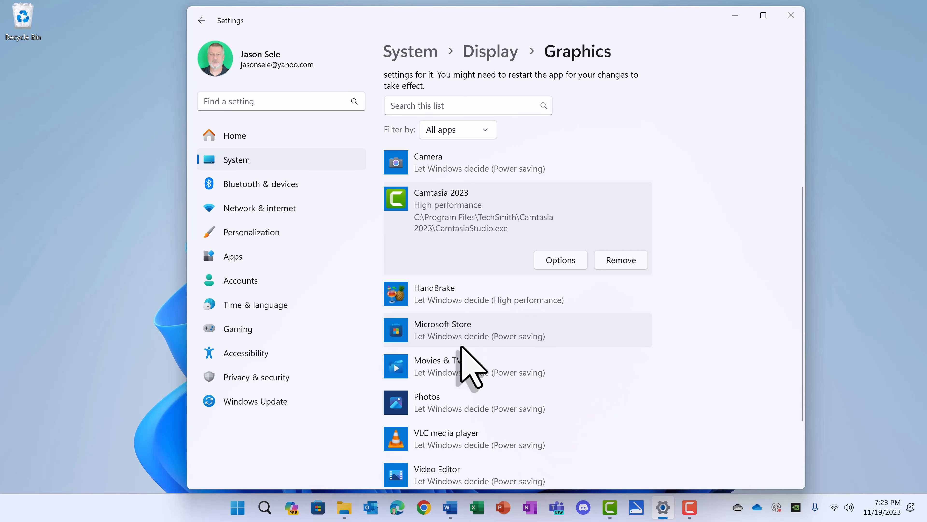
Review the installed apps list in Settings and uninstall Cortana
{"action": "left_click", "coordinate": [256, 259]}
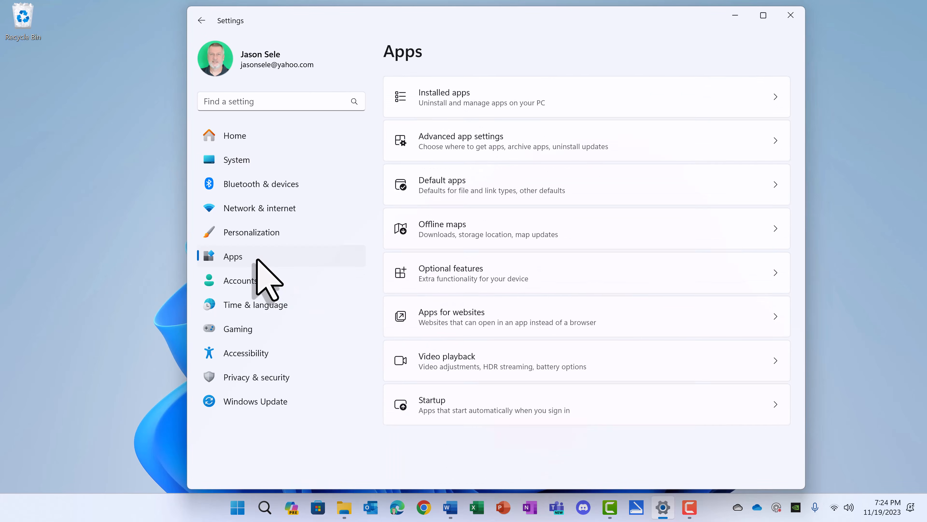
{"action": "left_click", "coordinate": [476, 101]}
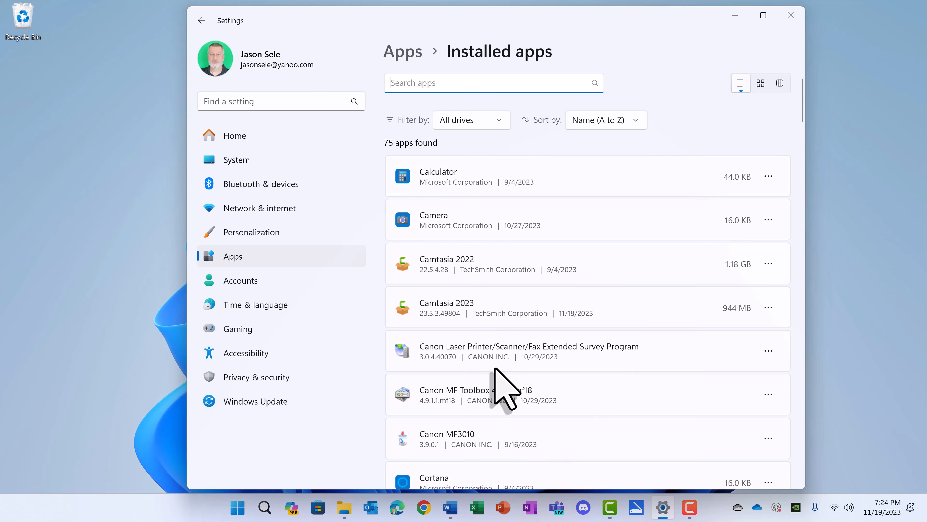
{"action": "scroll", "coordinate": [497, 369], "scroll_direction": "down", "scroll_amount": 10}
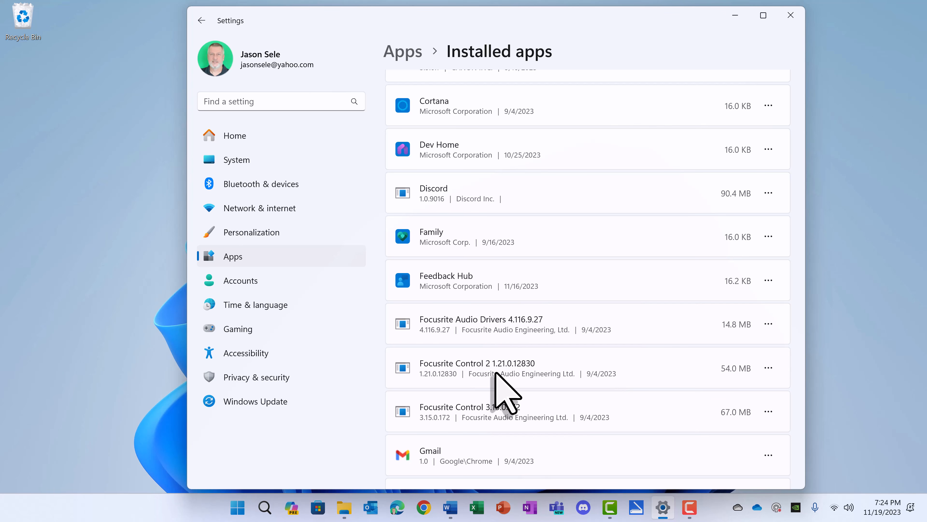
{"action": "scroll", "coordinate": [496, 372], "scroll_direction": "up", "scroll_amount": 10}
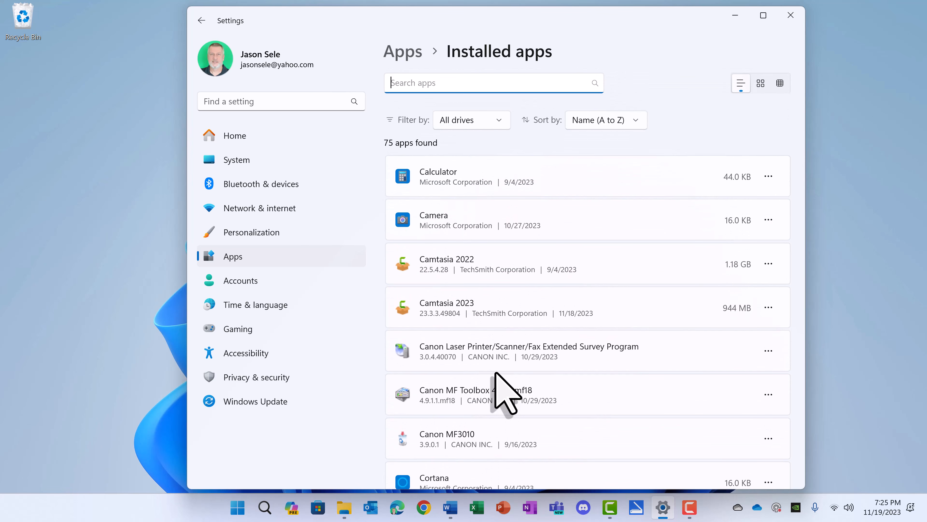
{"action": "scroll", "coordinate": [505, 393], "scroll_direction": "down", "scroll_amount": 2}
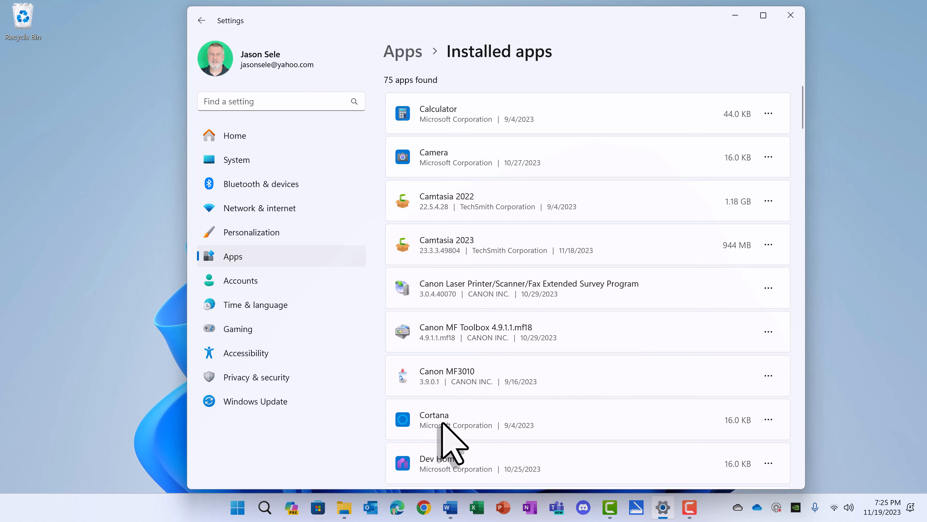
{"action": "left_click", "coordinate": [768, 421]}
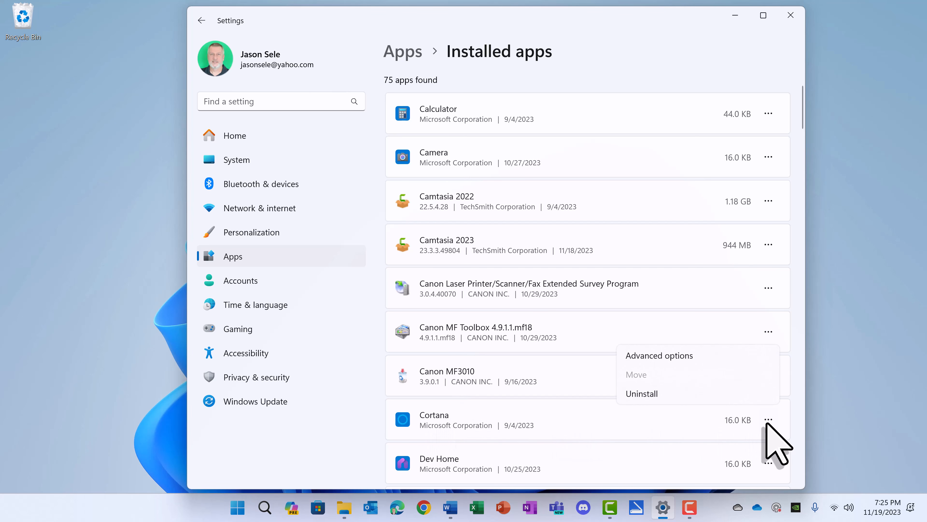
{"action": "left_click", "coordinate": [648, 395]}
{"action": "left_click", "coordinate": [739, 387]}
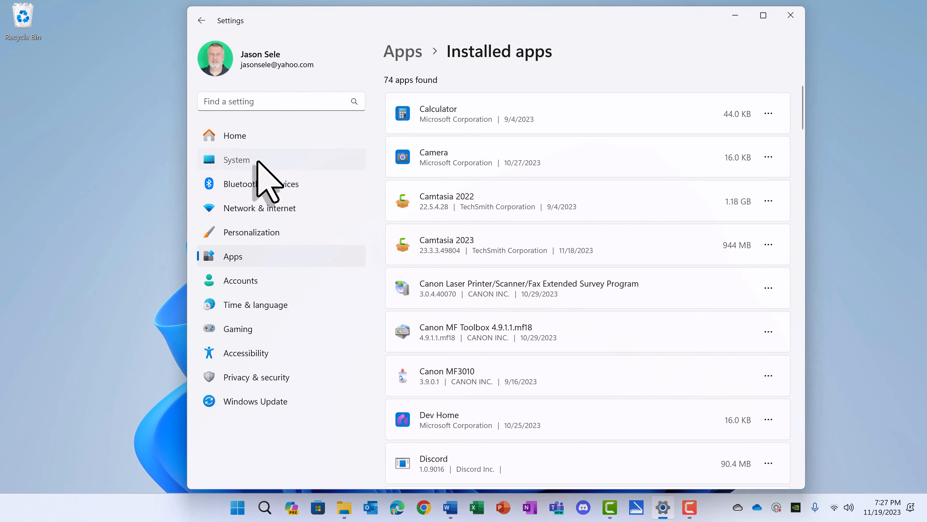
Open the About page of the System settings to view the device and Windows specifications
{"action": "left_click", "coordinate": [258, 162]}
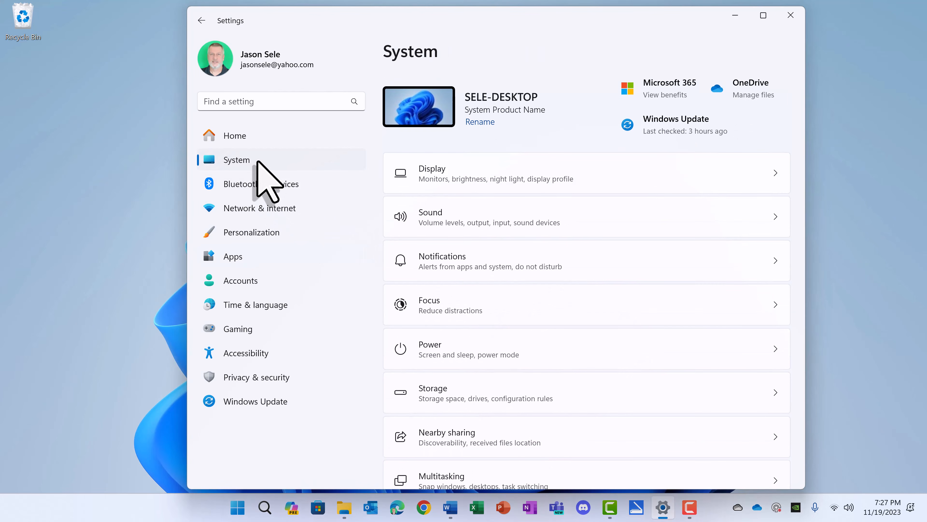
{"action": "scroll", "coordinate": [526, 318], "scroll_direction": "down", "scroll_amount": 7}
{"action": "scroll", "coordinate": [519, 308], "scroll_direction": "down", "scroll_amount": 2}
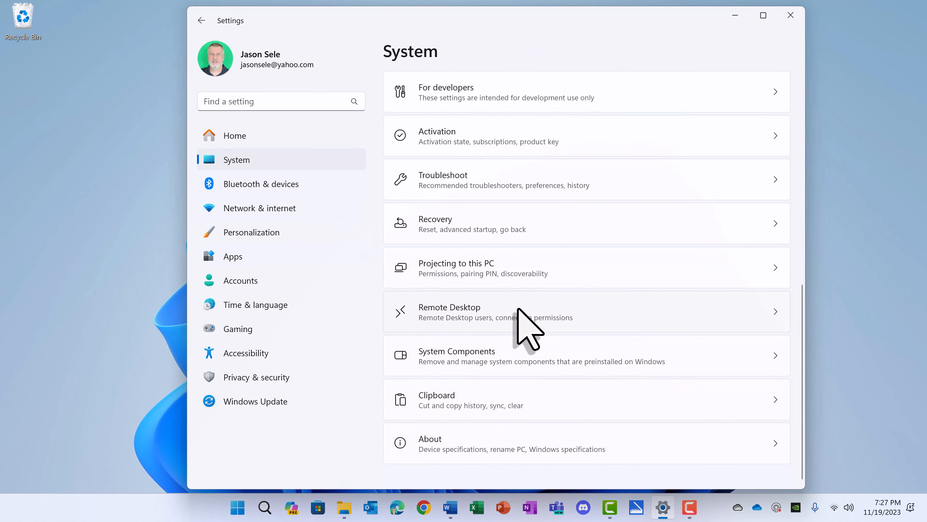
{"action": "left_click", "coordinate": [432, 446]}
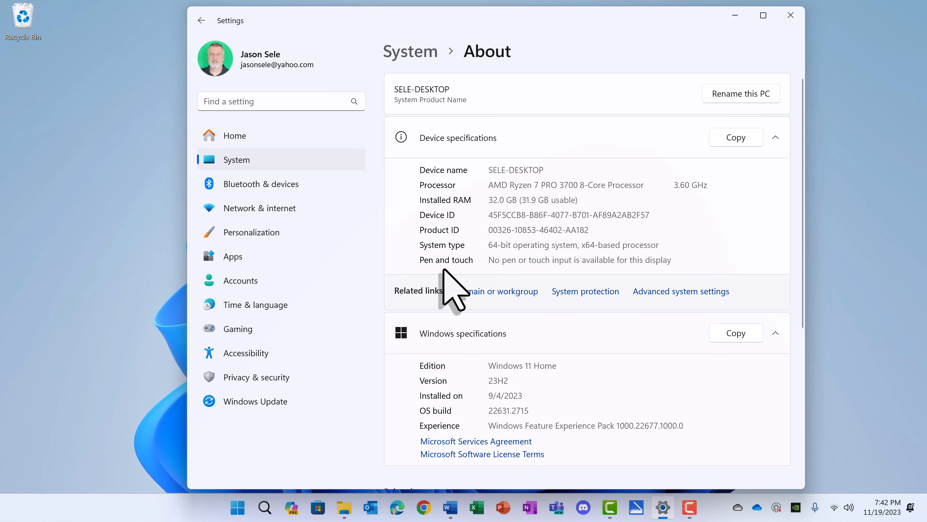
Open Virus & threat protection in Windows Security and look through its scanning options
{"action": "left_click", "coordinate": [247, 378]}
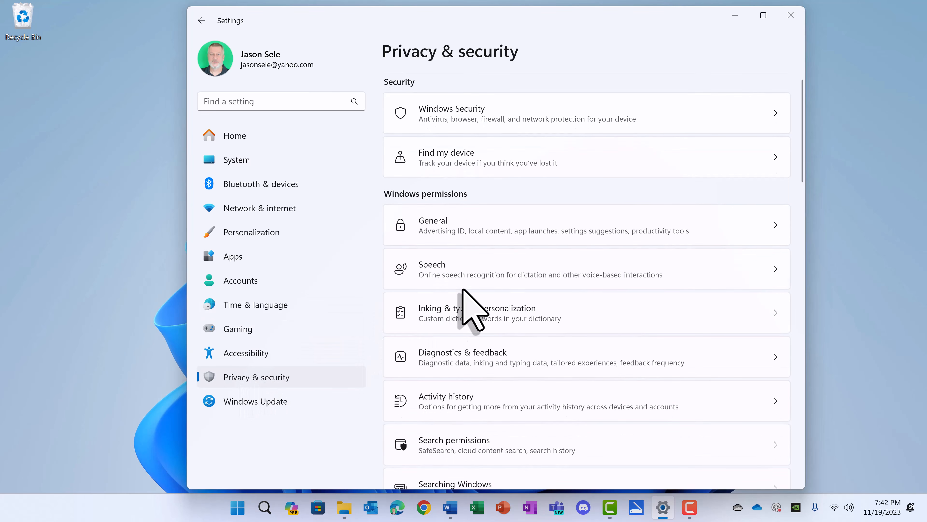
{"action": "left_click", "coordinate": [480, 120]}
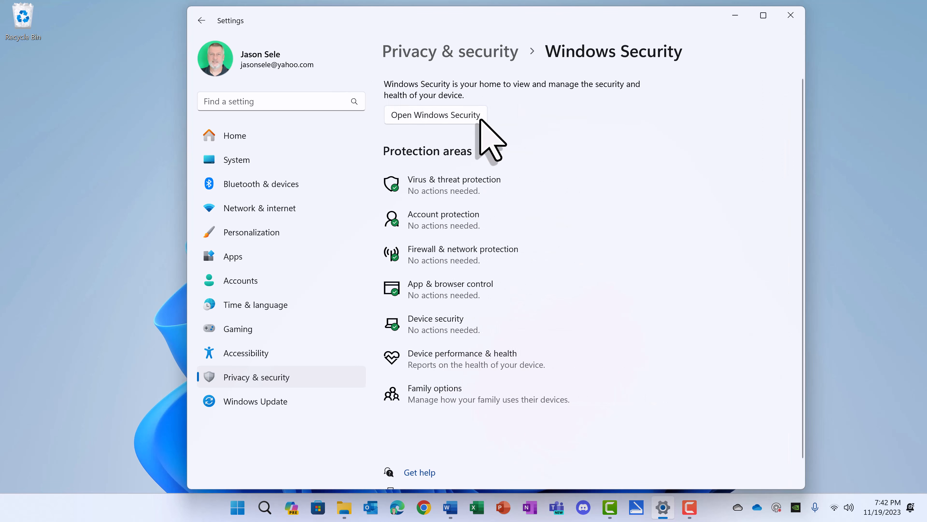
{"action": "left_click", "coordinate": [456, 189]}
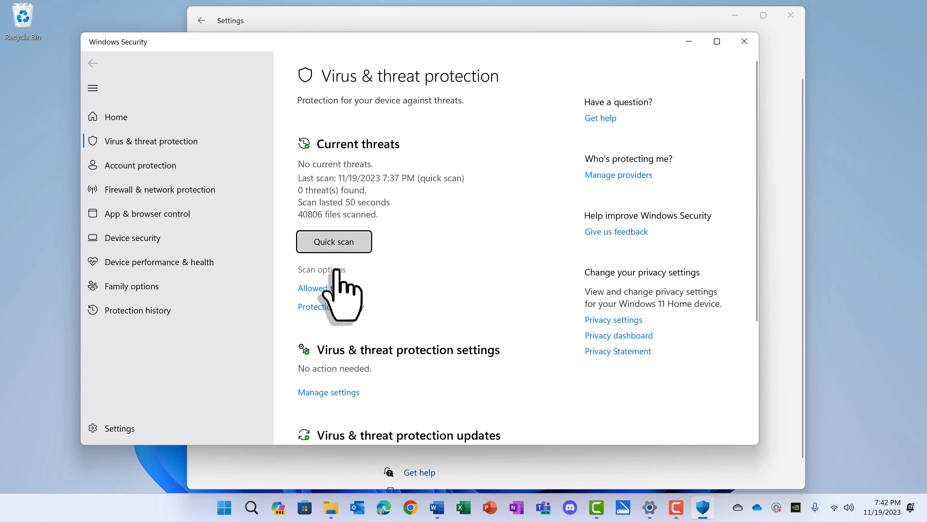
{"action": "scroll", "coordinate": [414, 306], "scroll_direction": "down", "scroll_amount": 3}
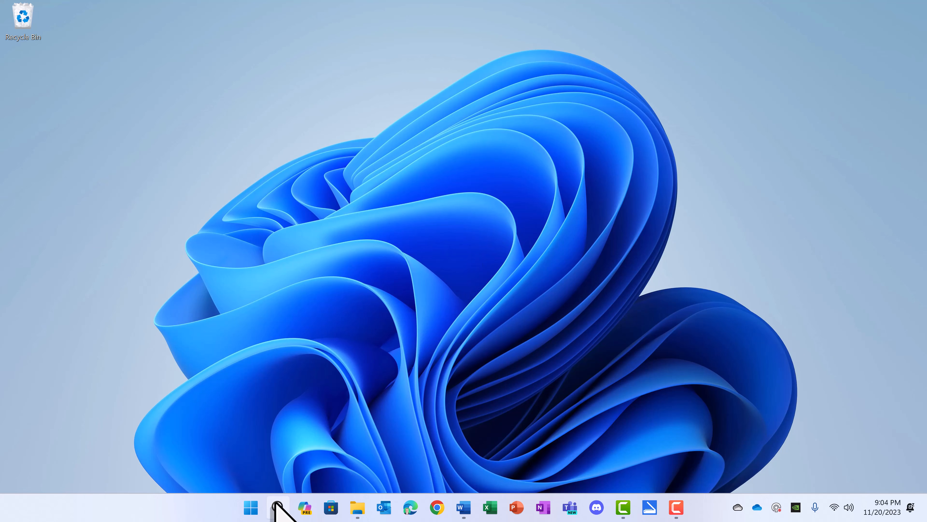
Open the Storage Sense configuration in the System storage settings and schedule Storage Sense to run every week
{"action": "left_click", "coordinate": [251, 508]}
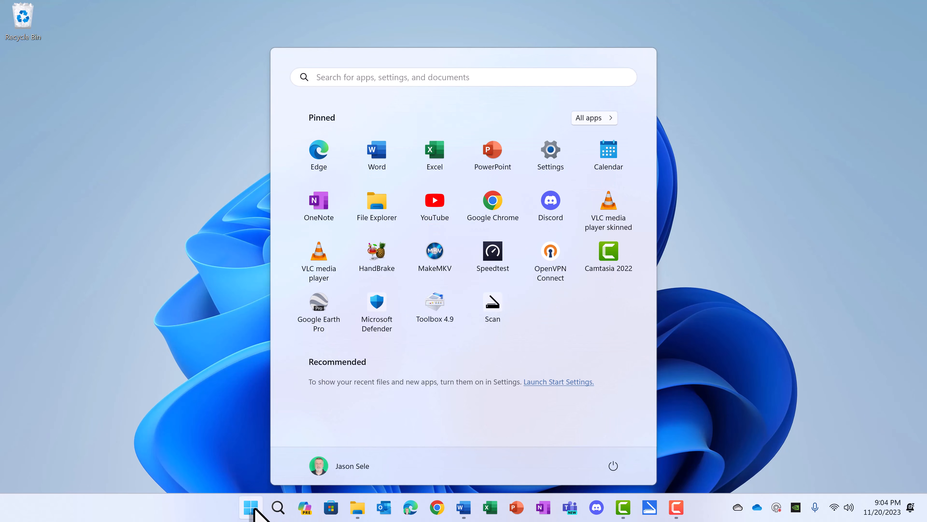
{"action": "left_click", "coordinate": [547, 149]}
{"action": "left_click", "coordinate": [255, 168]}
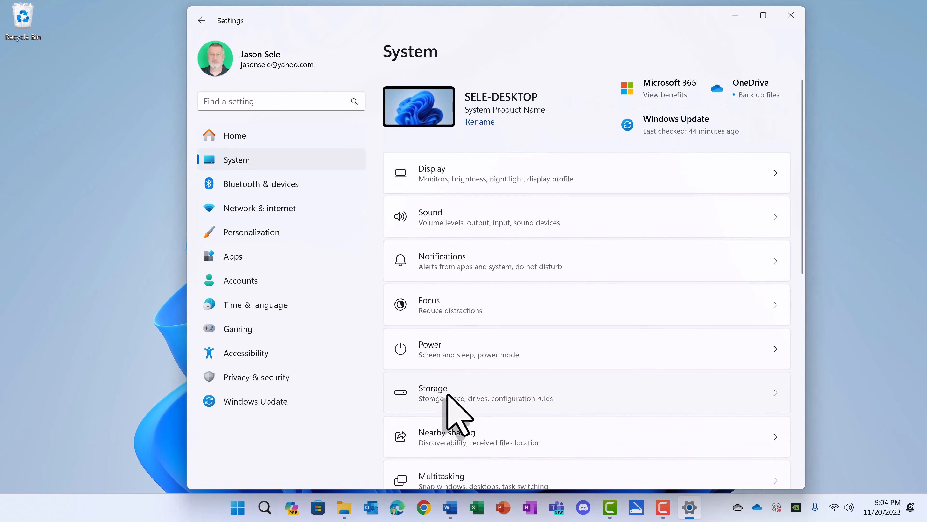
{"action": "left_click", "coordinate": [449, 395]}
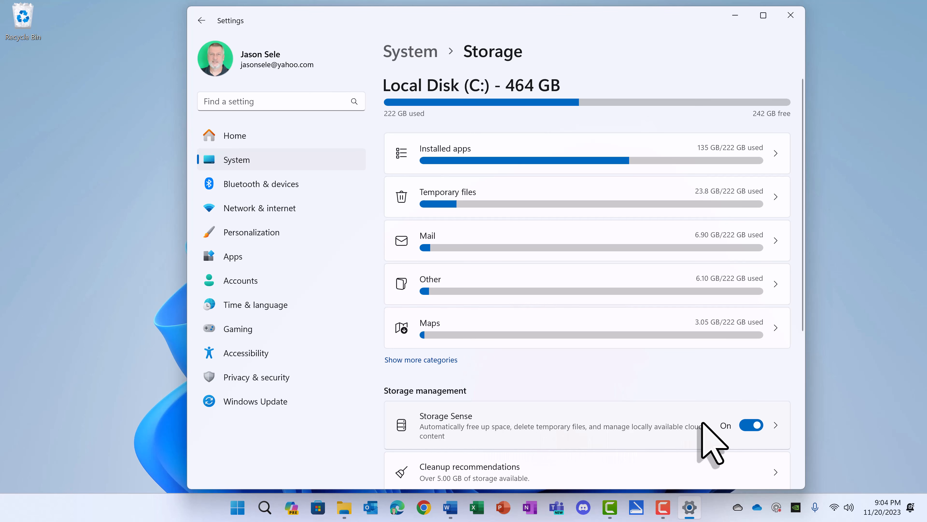
{"action": "left_click", "coordinate": [579, 423]}
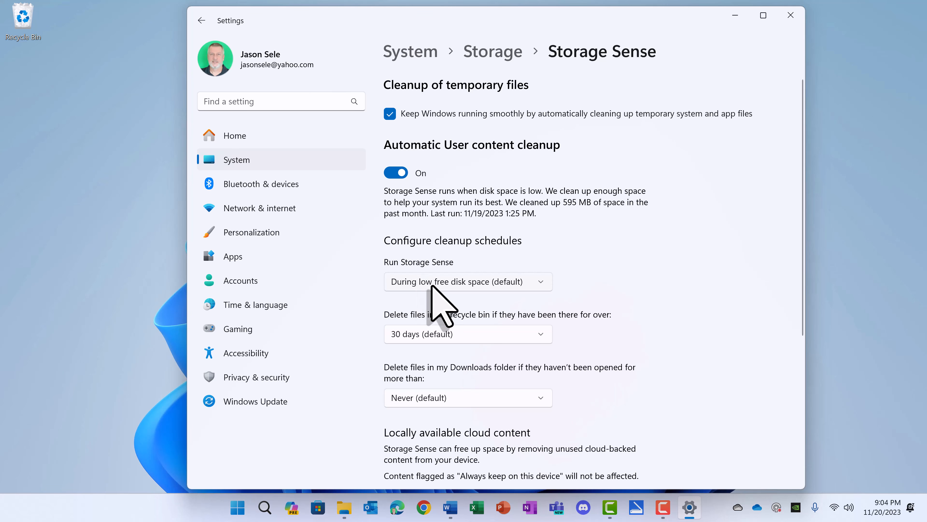
{"action": "left_click", "coordinate": [528, 284]}
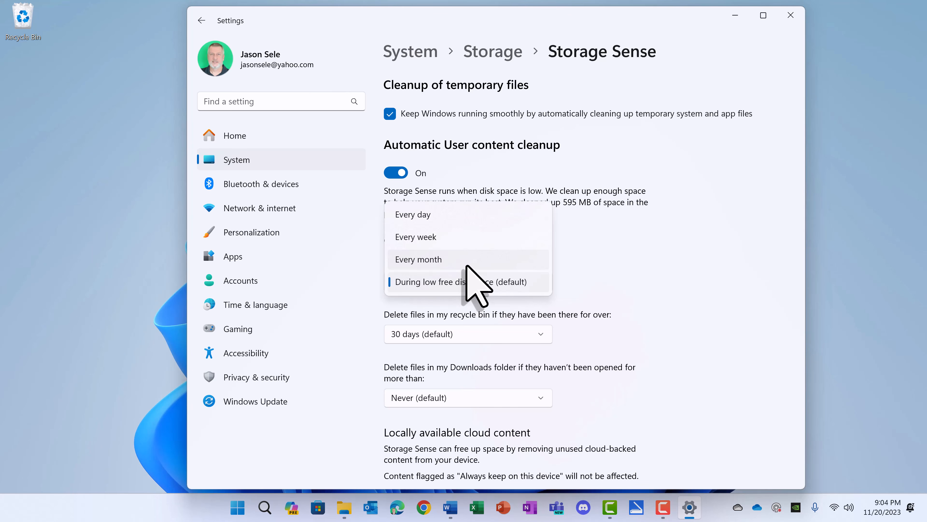
{"action": "left_click", "coordinate": [454, 238]}
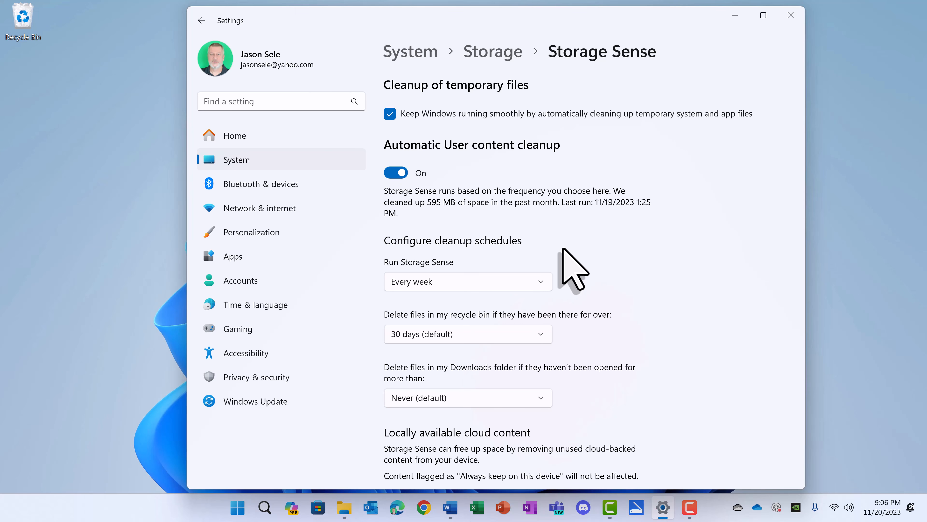
Clean up the Recycle Bin, Downloads and Offline webpages files from the storage Cleanup recommendations, confirming their permanent deletion
{"action": "left_click", "coordinate": [496, 54]}
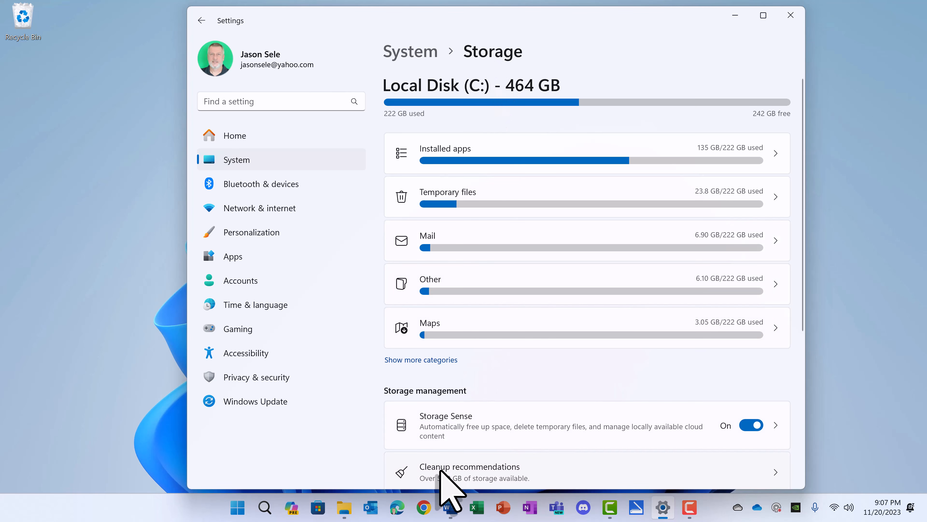
{"action": "left_click", "coordinate": [521, 473]}
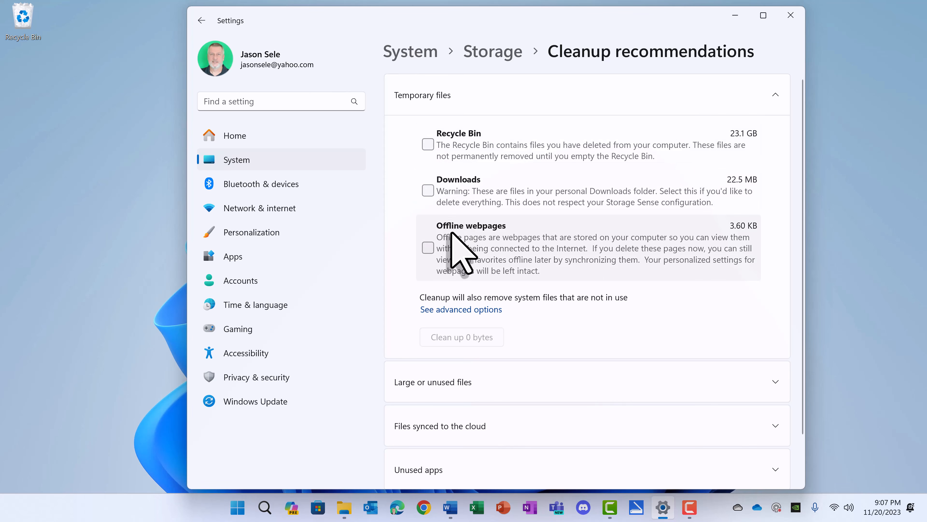
{"action": "left_click", "coordinate": [430, 147]}
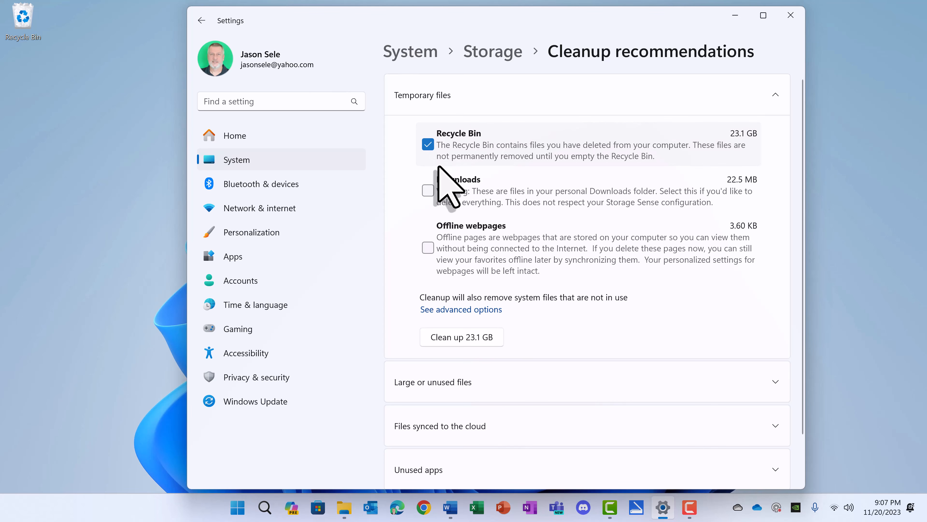
{"action": "left_click", "coordinate": [428, 191]}
{"action": "left_click", "coordinate": [428, 247]}
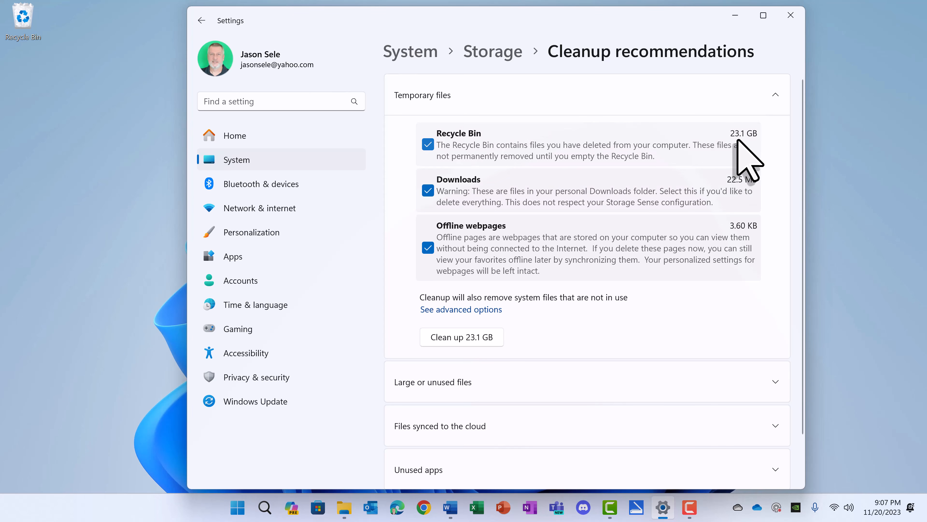
{"action": "left_click", "coordinate": [445, 338]}
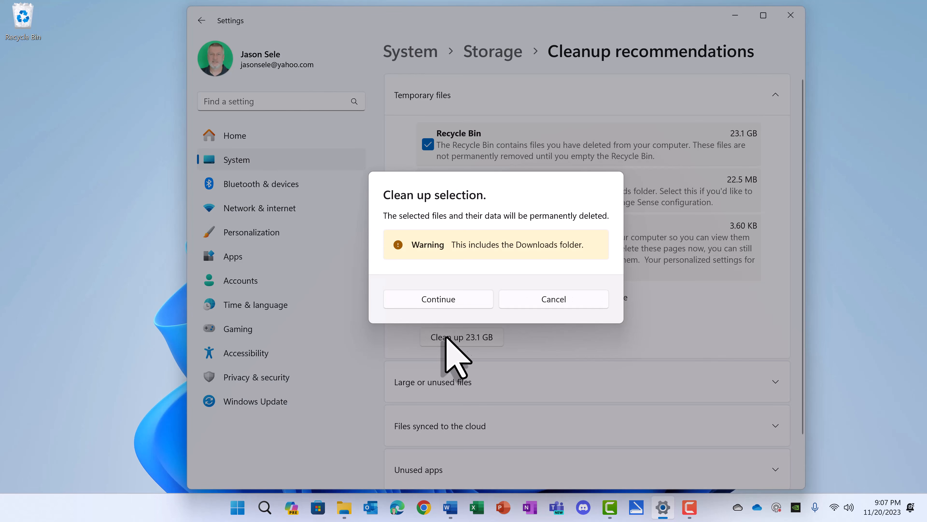
{"action": "left_click", "coordinate": [450, 301]}
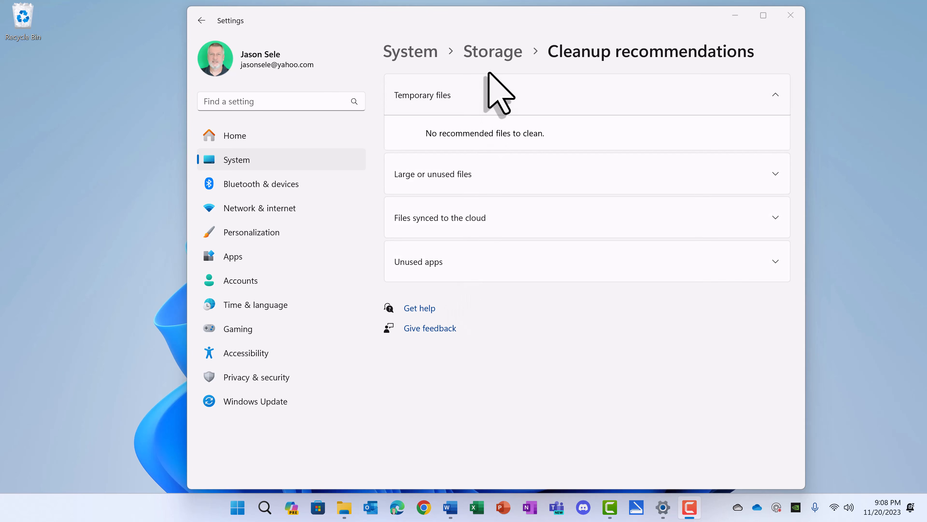
Open Drive optimization from the advanced storage settings and optimize the C: drive and the Data (D:) drive
{"action": "left_click", "coordinate": [491, 55]}
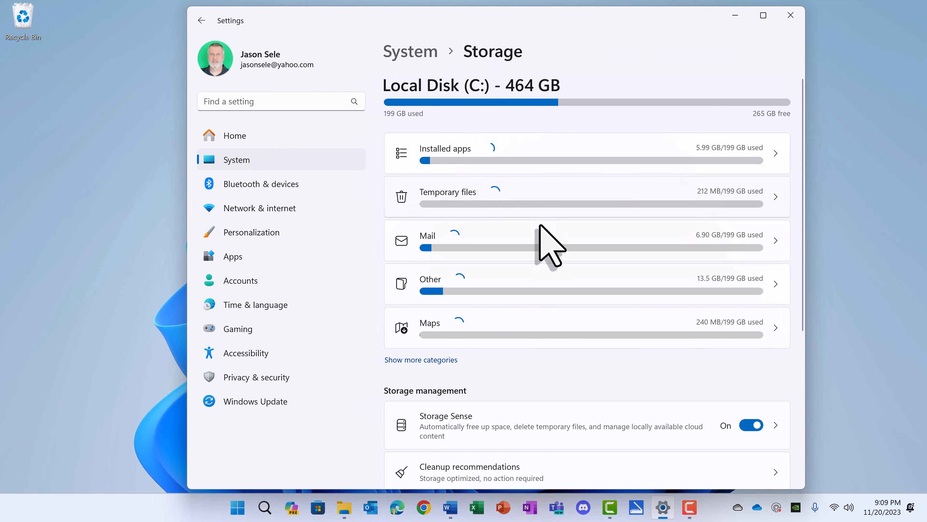
{"action": "scroll", "coordinate": [546, 241], "scroll_direction": "down", "scroll_amount": 5}
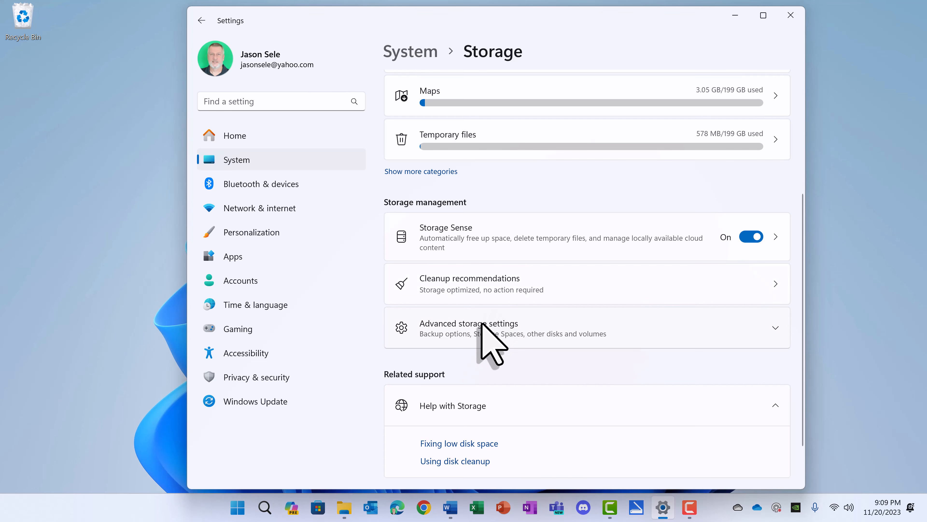
{"action": "left_click", "coordinate": [481, 324]}
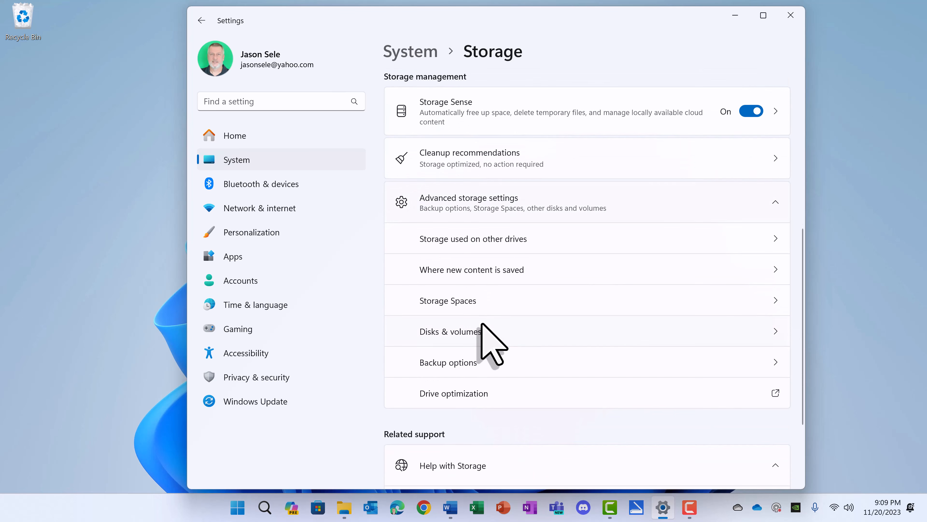
{"action": "left_click", "coordinate": [440, 393]}
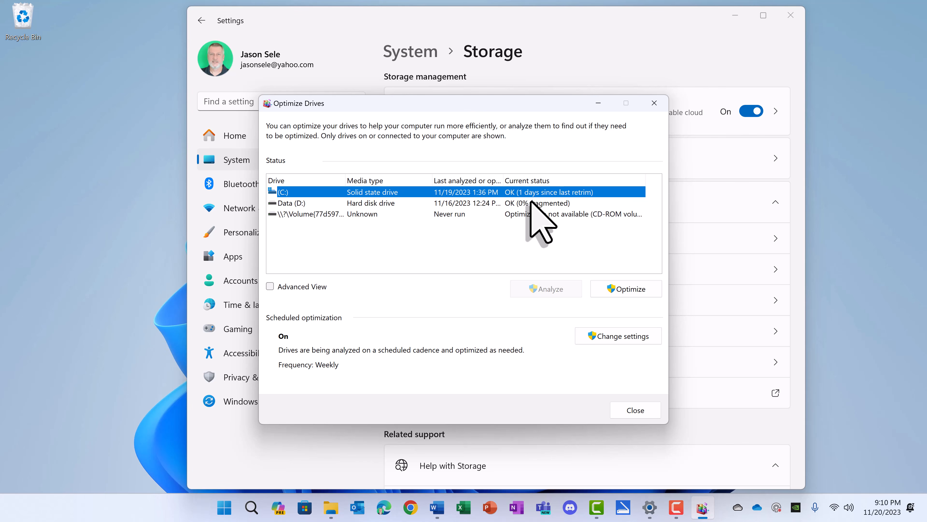
{"action": "left_click", "coordinate": [630, 288]}
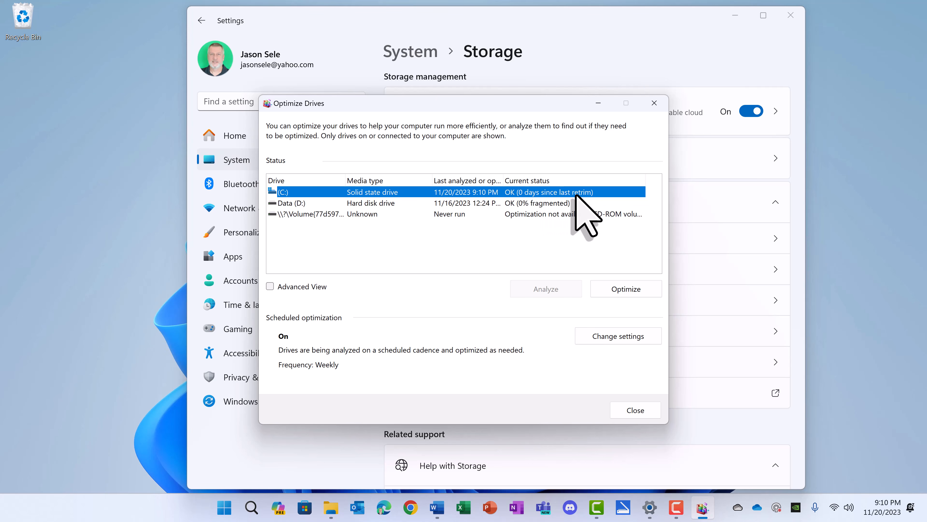
{"action": "left_click", "coordinate": [388, 203]}
{"action": "left_click", "coordinate": [615, 289]}
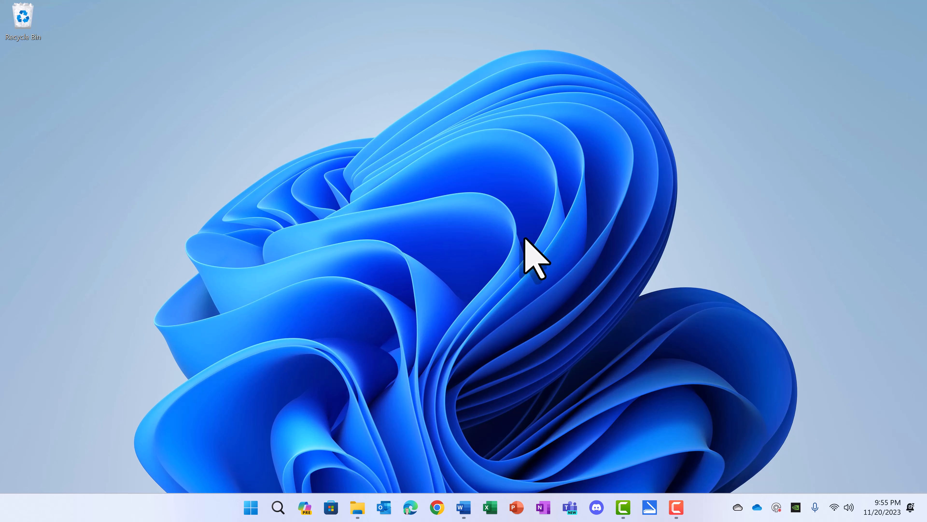
Open speedguide.net in the Edge browser and download TCP Optimizer 4 from its TCP Optimizer page
{"action": "left_click", "coordinate": [410, 506]}
{"action": "left_click", "coordinate": [347, 47]}
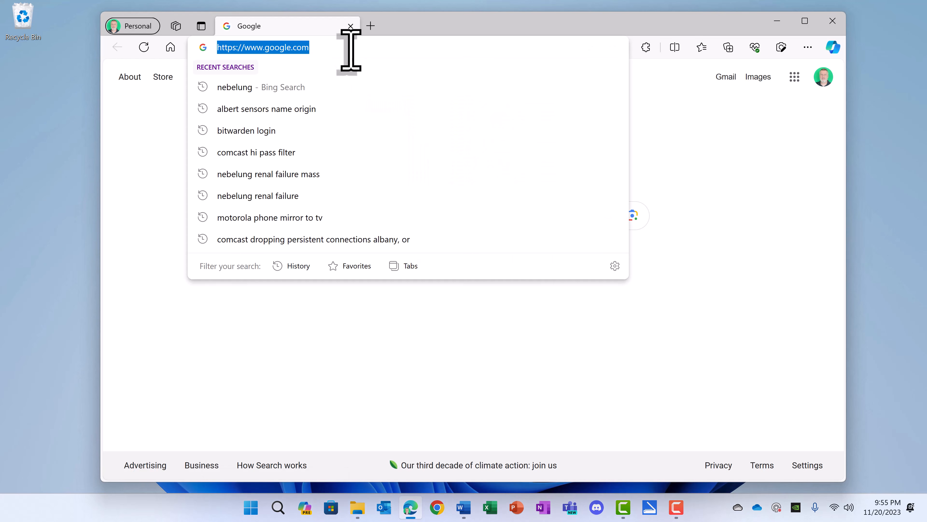
{"action": "type", "text": "speedguide.net"}
{"action": "key", "text": "Return"}
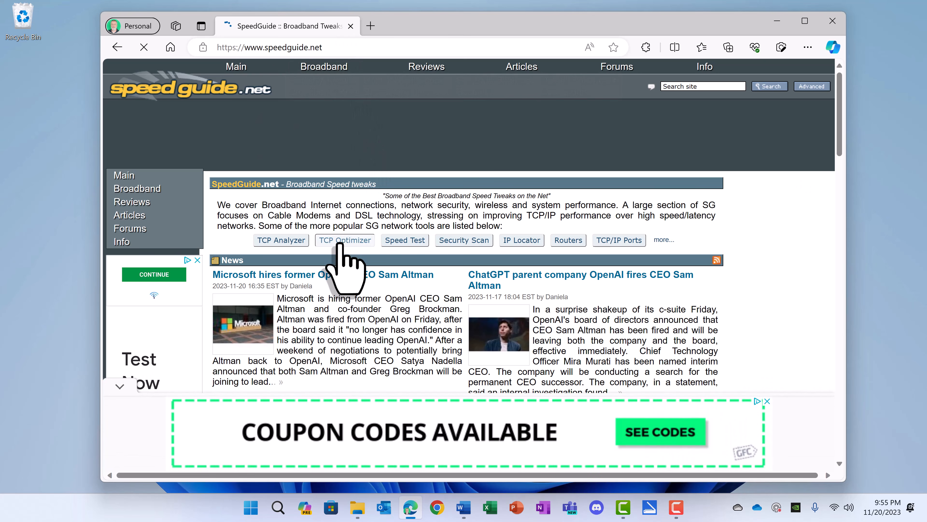
{"action": "left_click", "coordinate": [340, 241]}
{"action": "scroll", "coordinate": [331, 245], "scroll_direction": "down", "scroll_amount": 5}
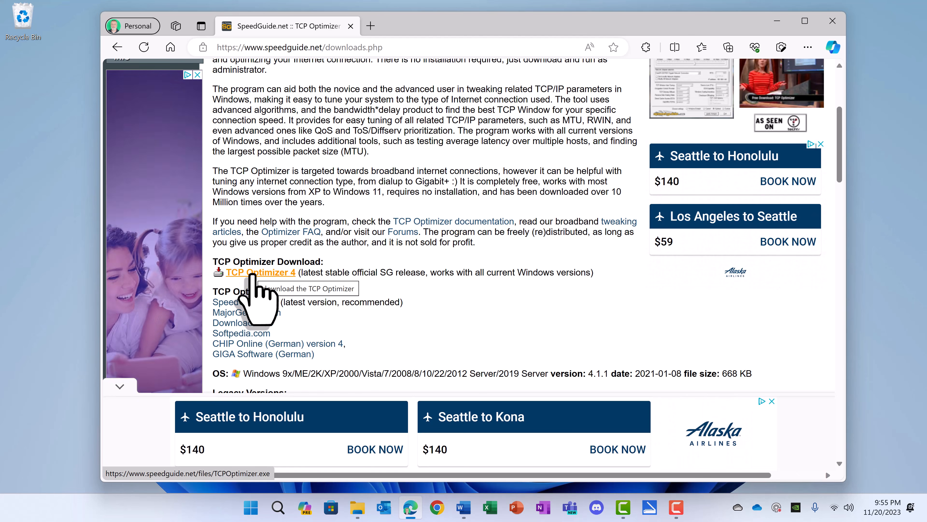
{"action": "left_click", "coordinate": [252, 274]}
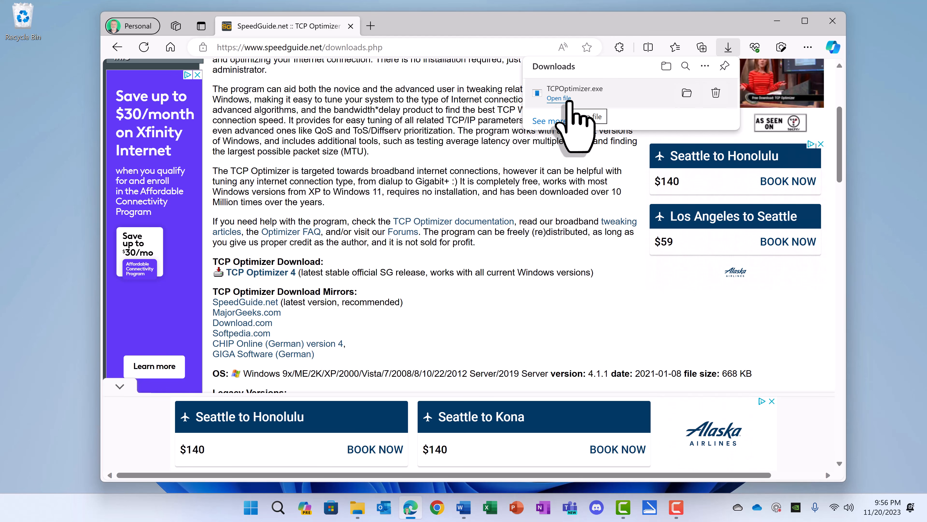
Show the downloaded TCPOptimizer file in its folder and run it as administrator
{"action": "left_click", "coordinate": [687, 96]}
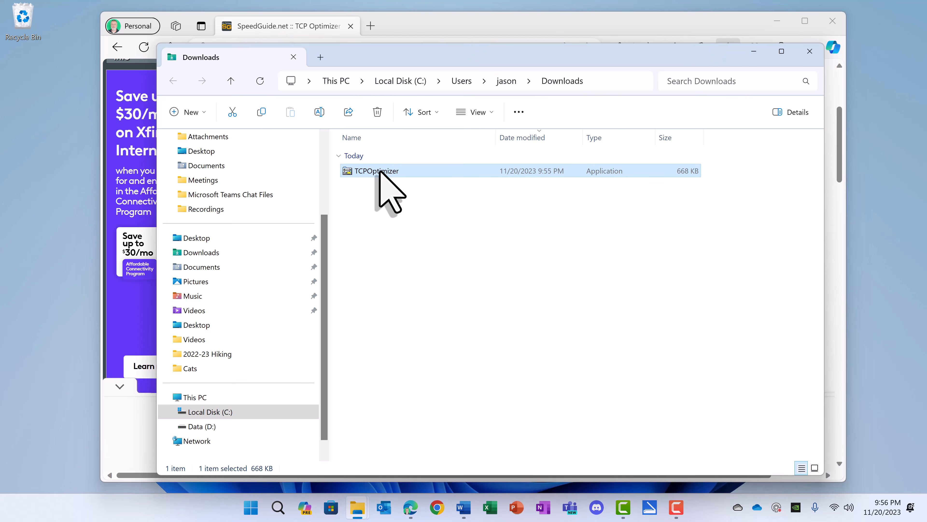
{"action": "right_click", "coordinate": [380, 172]}
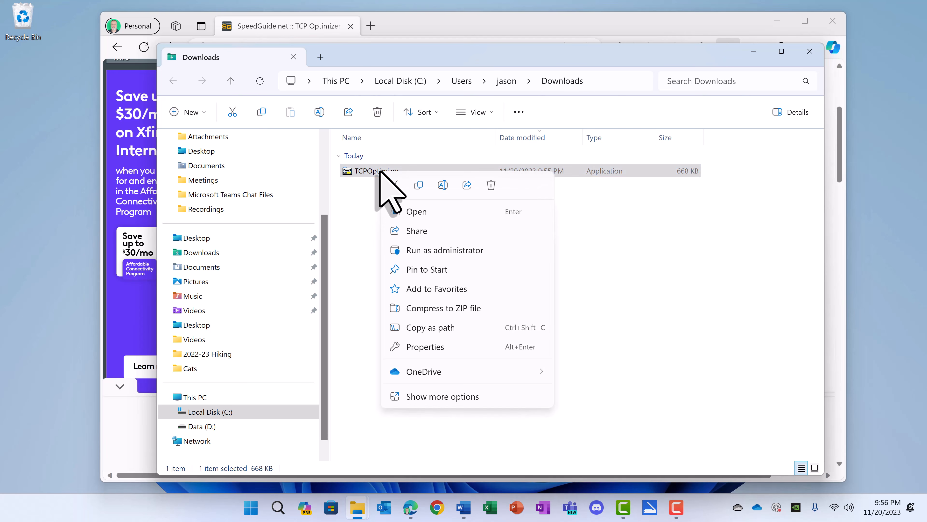
{"action": "left_click", "coordinate": [418, 250]}
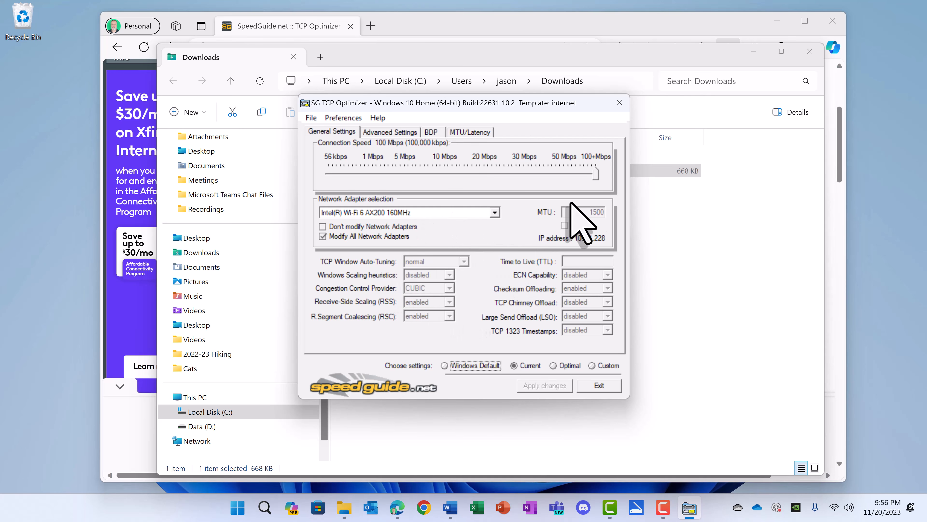
Set the connection speed to 100+ Mbps, choose the Optimal settings, apply the changes and reboot the PC
{"action": "mouse_move", "coordinate": [596, 173]}
{"action": "left_mouse_down"}
{"action": "mouse_move", "coordinate": [486, 173]}
{"action": "mouse_move", "coordinate": [595, 174]}
{"action": "left_mouse_up"}
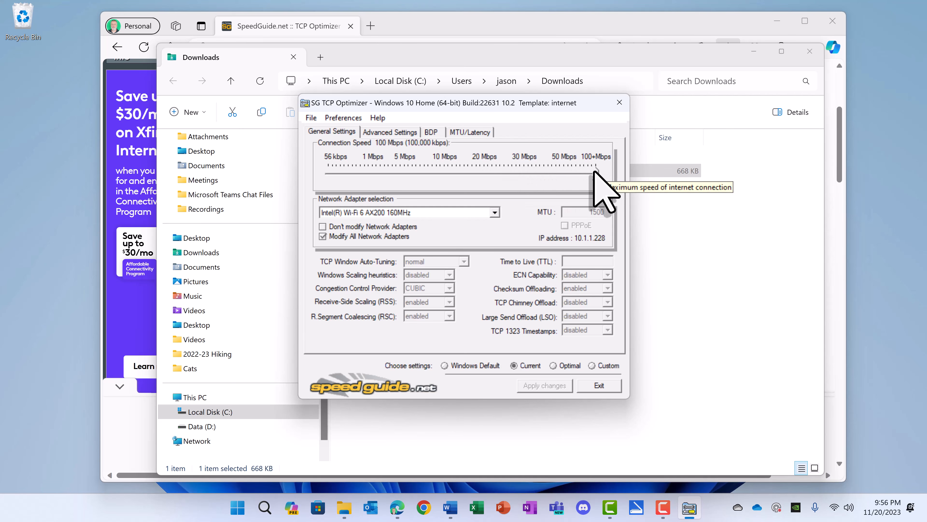
{"action": "left_click", "coordinate": [554, 365]}
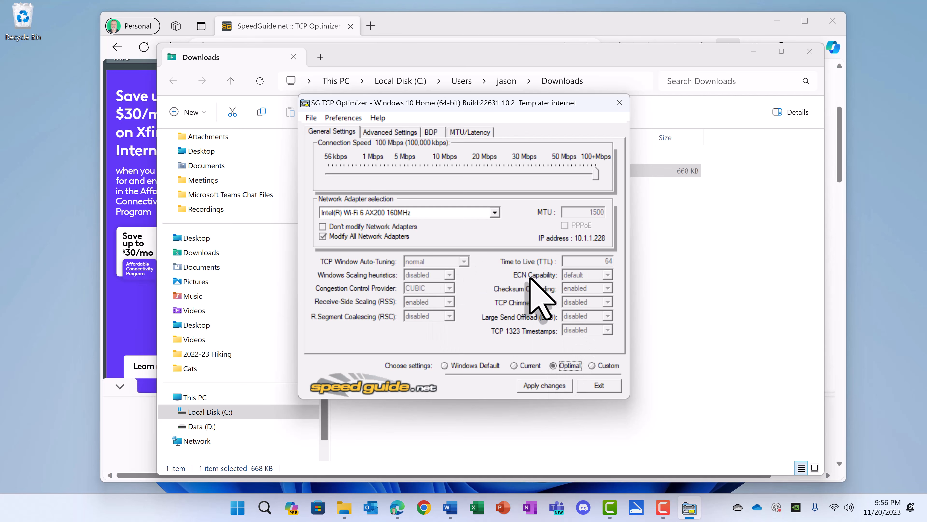
{"action": "left_click", "coordinate": [543, 385]}
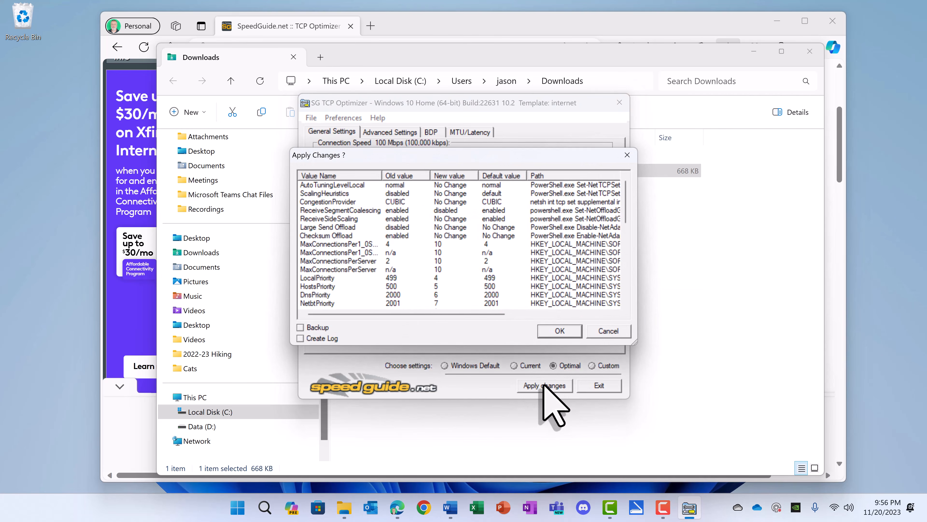
{"action": "left_click", "coordinate": [560, 331]}
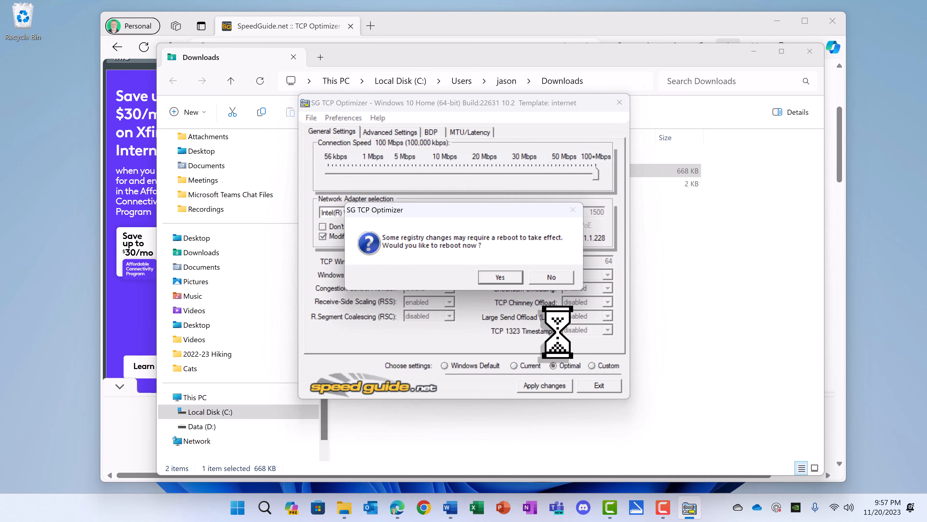
{"action": "left_click", "coordinate": [500, 277]}
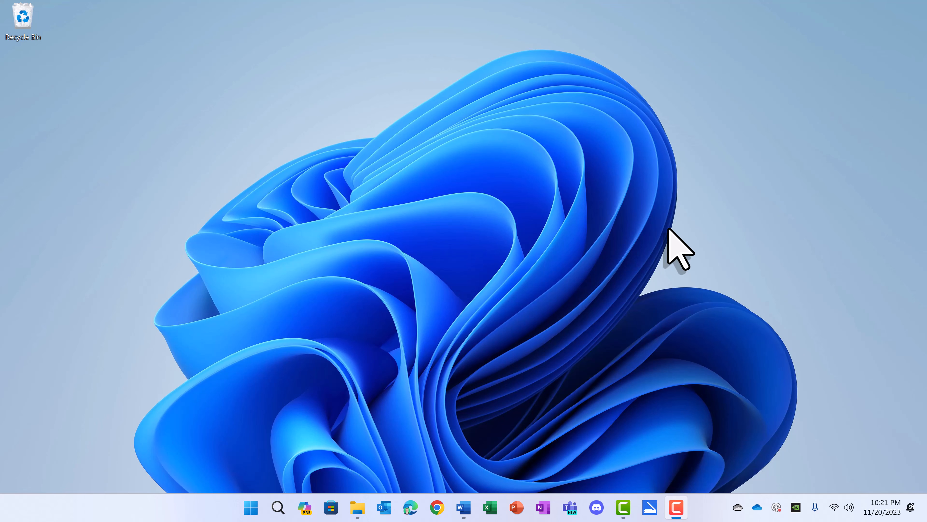
Open the Ethernet settings, switch the DNS server assignment to Manual and turn on IPv4
{"action": "right_click", "coordinate": [832, 506]}
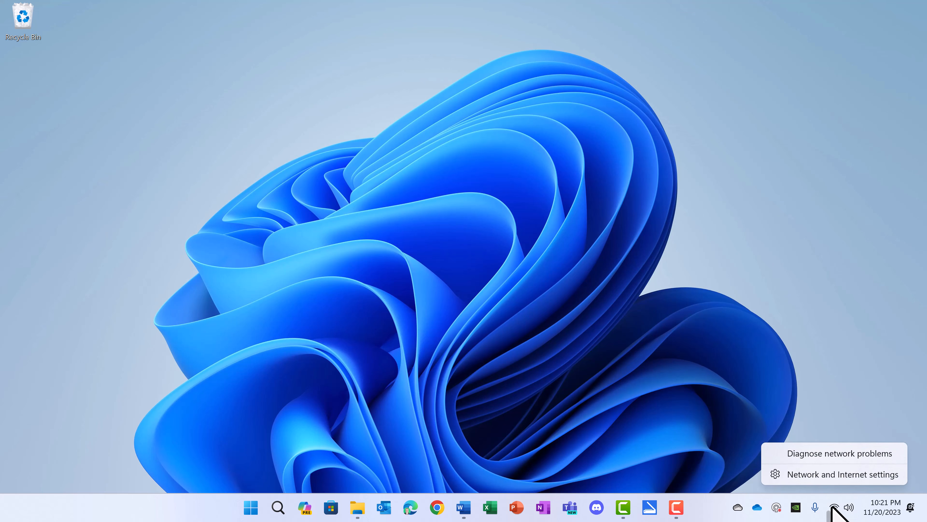
{"action": "left_click", "coordinate": [830, 479]}
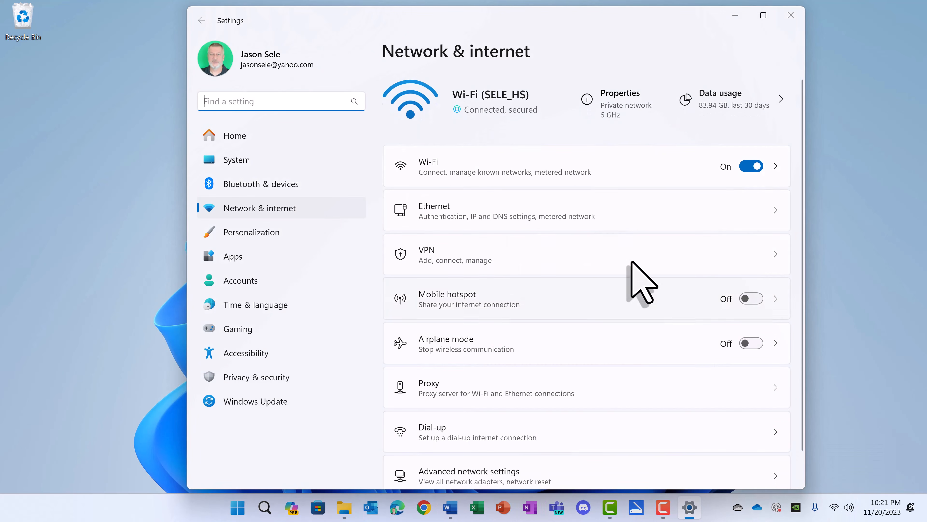
{"action": "left_click", "coordinate": [493, 211]}
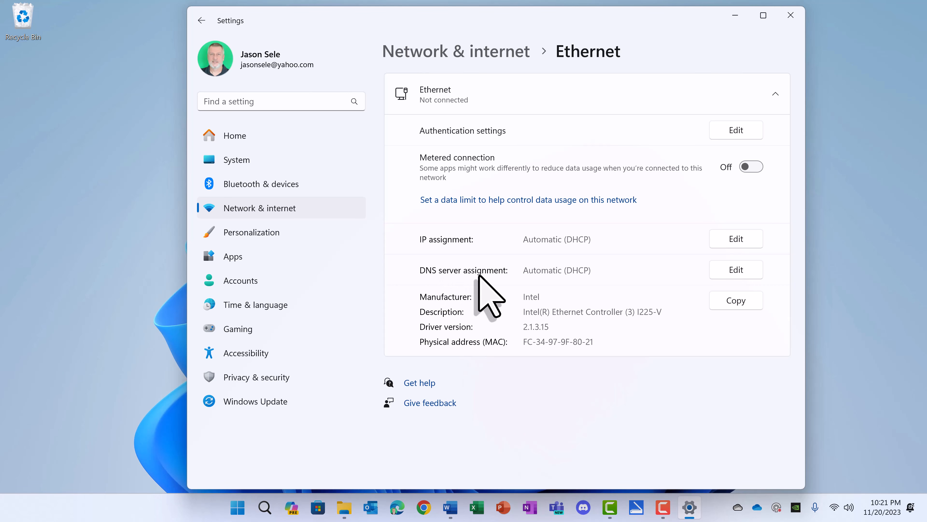
{"action": "left_click", "coordinate": [736, 273]}
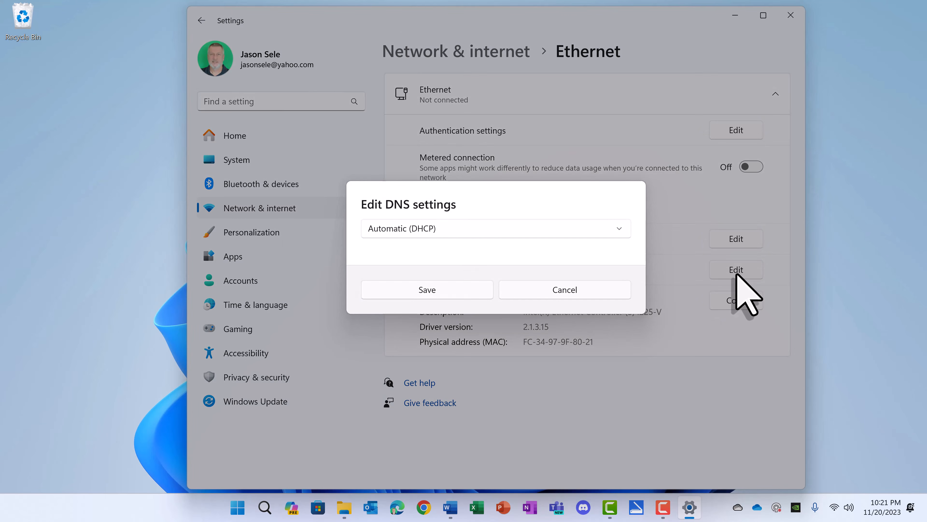
{"action": "left_click", "coordinate": [621, 233]}
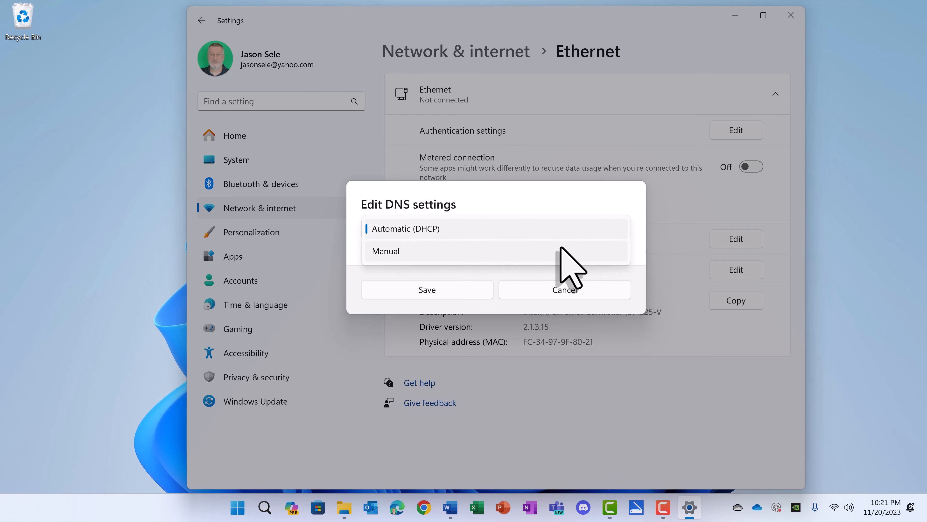
{"action": "left_click", "coordinate": [561, 251]}
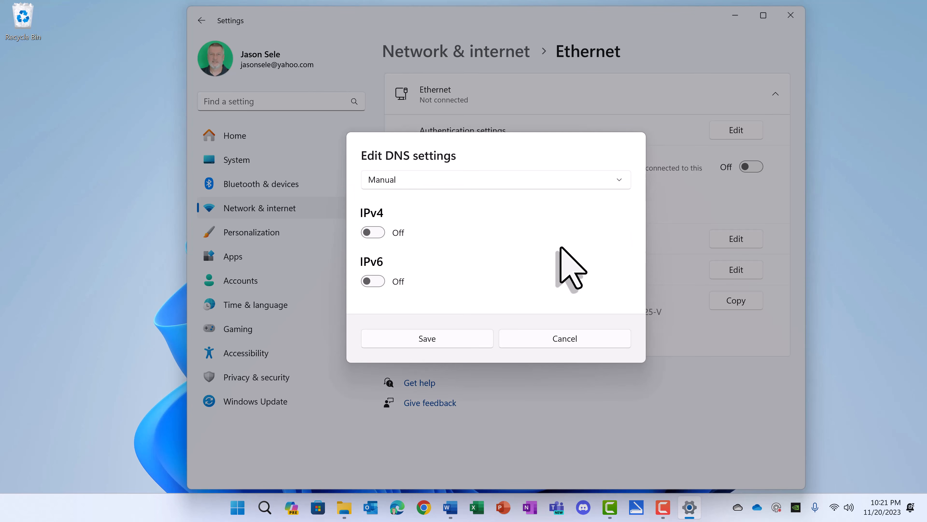
{"action": "left_click", "coordinate": [380, 233]}
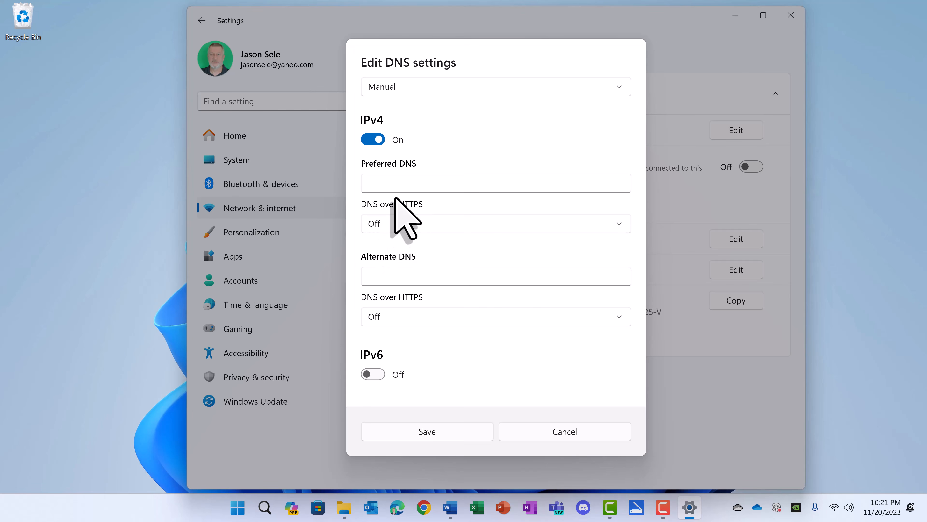
Set the IPv4 preferred DNS to 1.1.1.1 and the alternate DNS to 1.0.0.1
{"action": "left_click", "coordinate": [397, 188]}
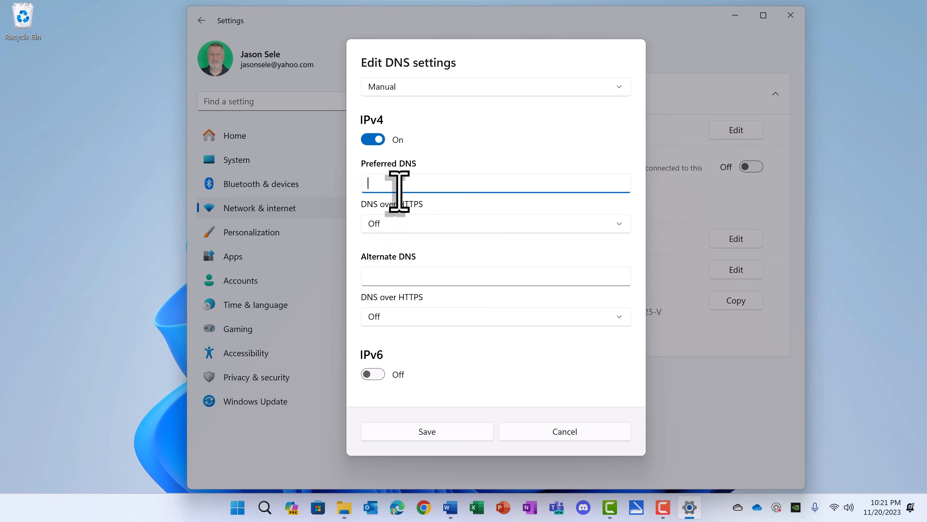
{"action": "type", "text": "1."}
{"action": "type", "text": "1.1.1"}
{"action": "left_click", "coordinate": [384, 274]}
{"action": "type", "text": "1.0.0.1"}
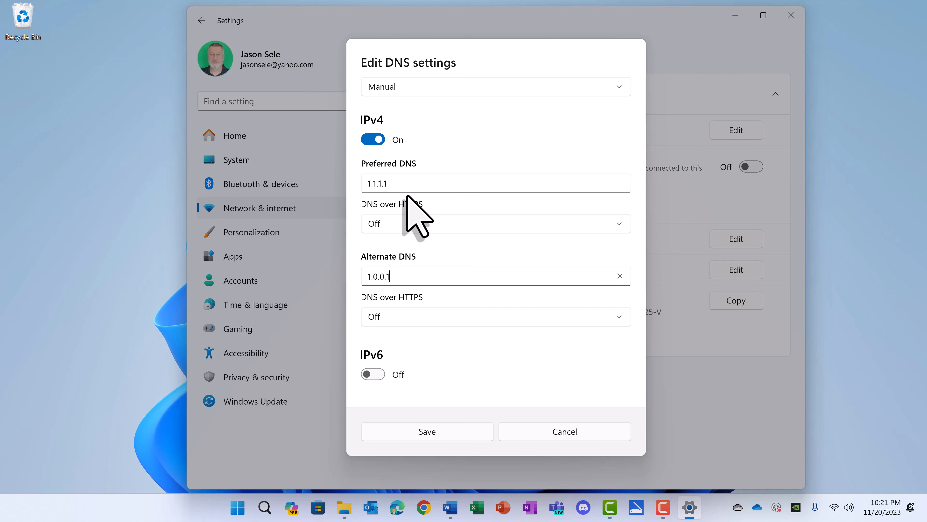
Set DNS over HTTPS to On (automatic template) for both the preferred and alternate DNS and save the settings
{"action": "left_click", "coordinate": [399, 224]}
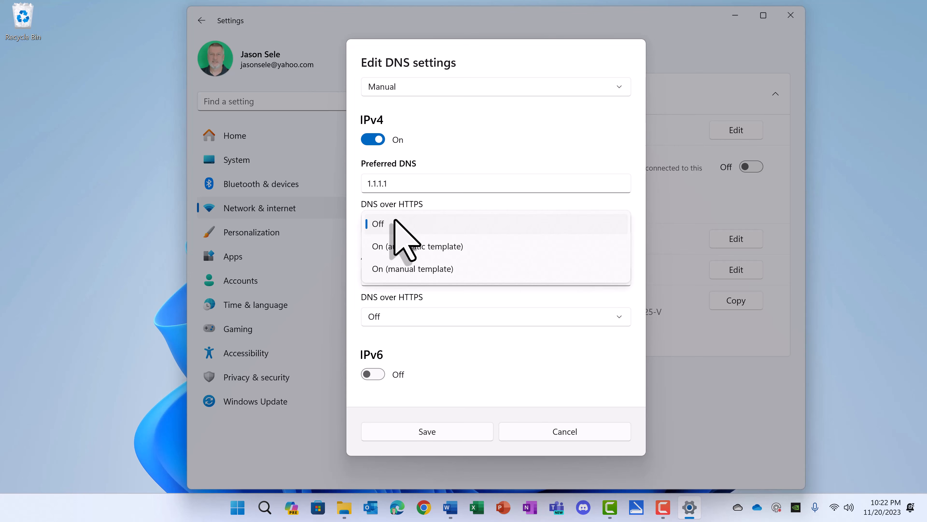
{"action": "left_click", "coordinate": [397, 245]}
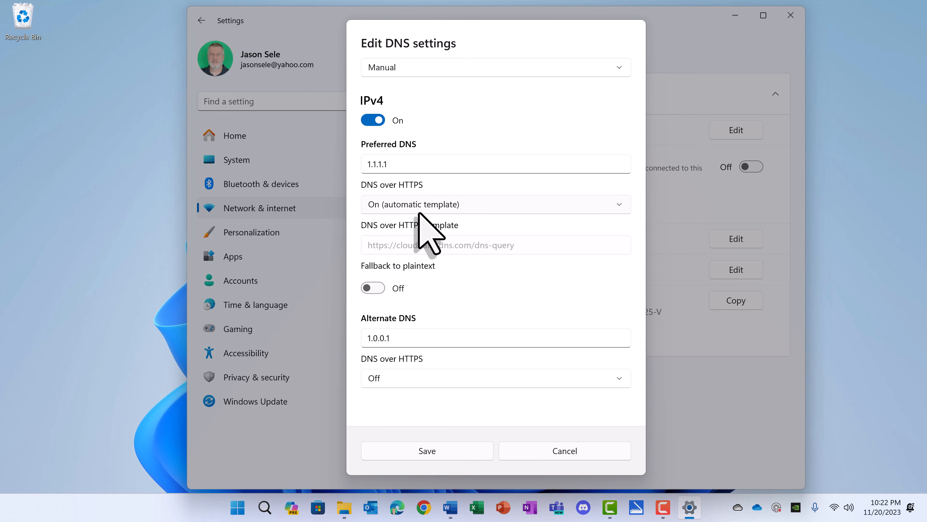
{"action": "left_click", "coordinate": [412, 372]}
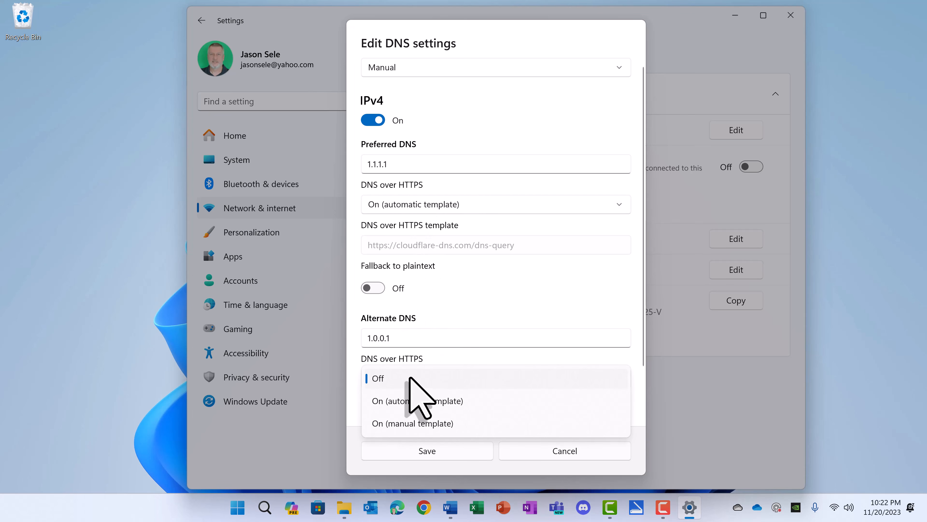
{"action": "left_click", "coordinate": [405, 397]}
{"action": "left_click", "coordinate": [424, 443]}
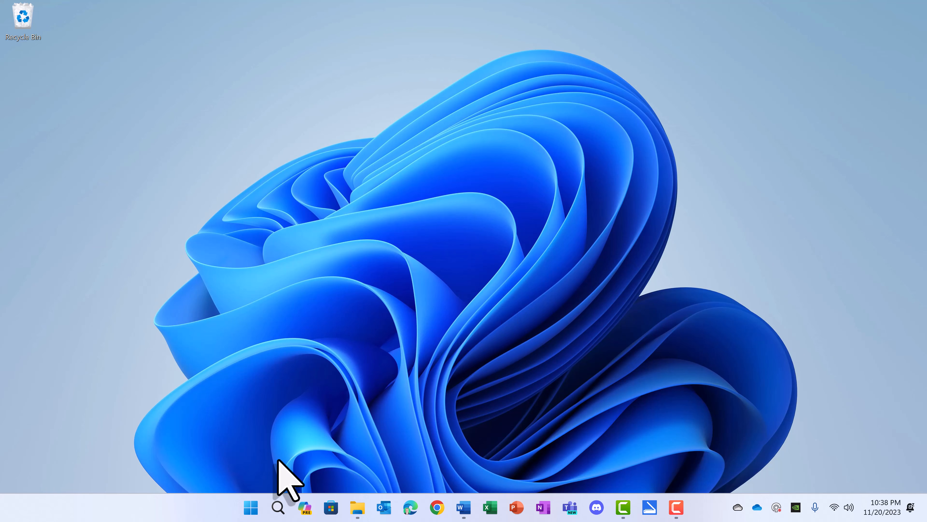
Open the Recovery settings from the advanced Windows Update options and start resetting the PC with the Keep my files option
{"action": "left_click", "coordinate": [251, 506]}
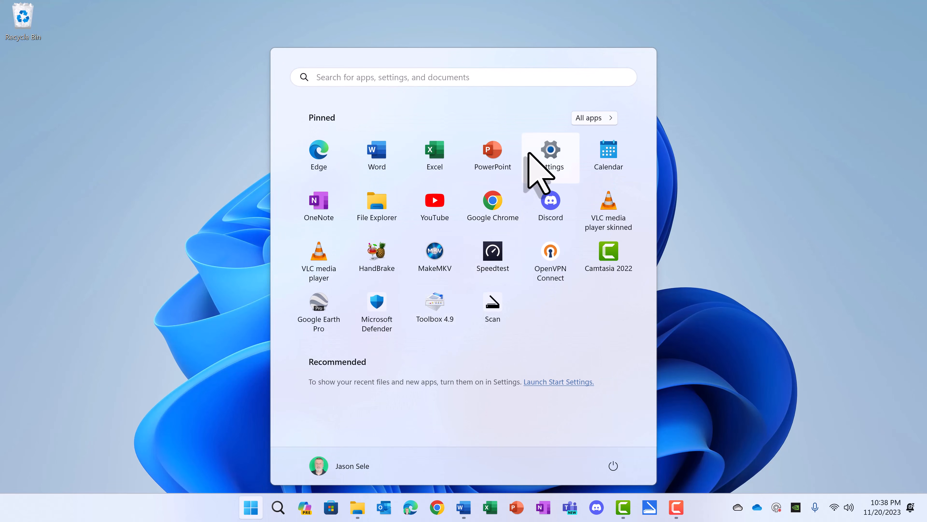
{"action": "left_click", "coordinate": [540, 151]}
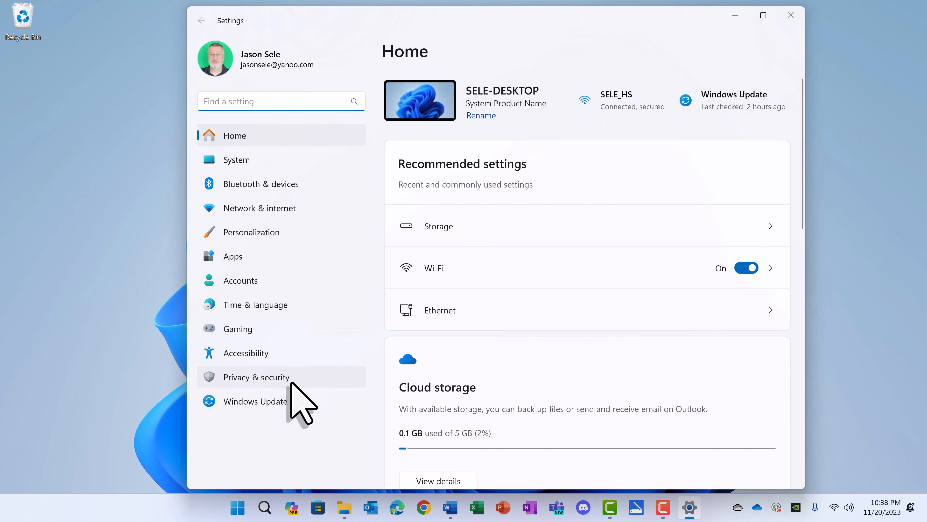
{"action": "left_click", "coordinate": [271, 402]}
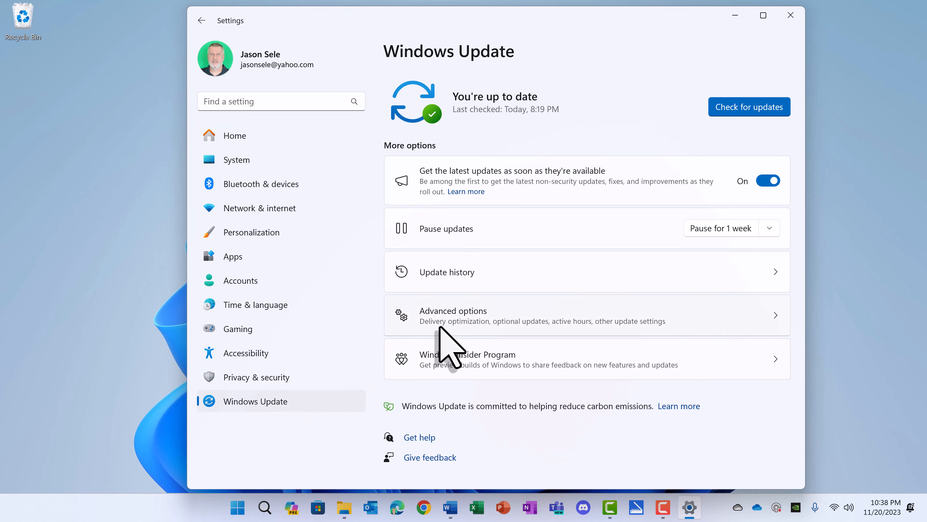
{"action": "left_click", "coordinate": [449, 324]}
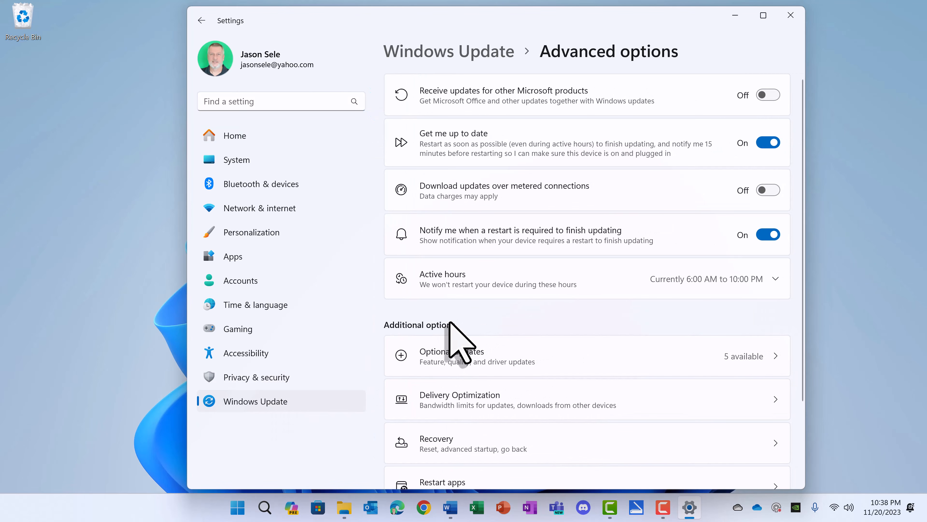
{"action": "left_click", "coordinate": [450, 429]}
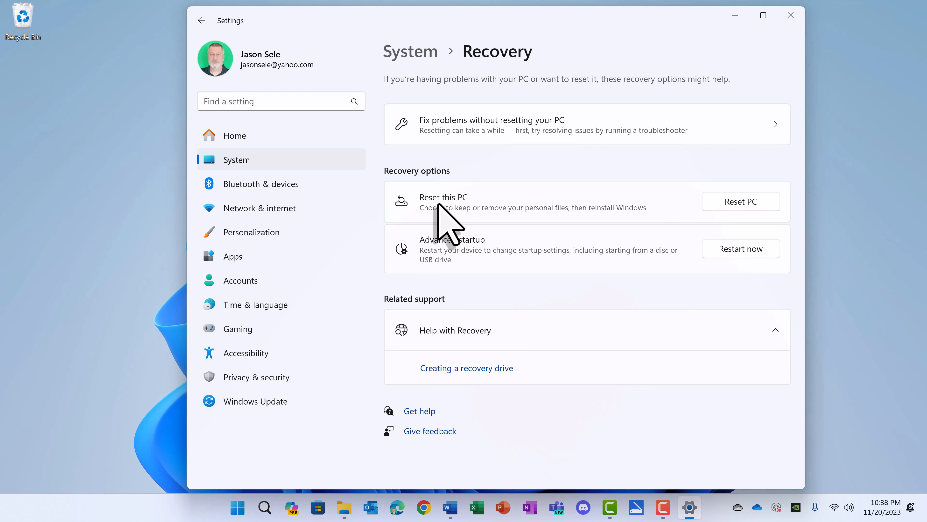
{"action": "left_click", "coordinate": [738, 204]}
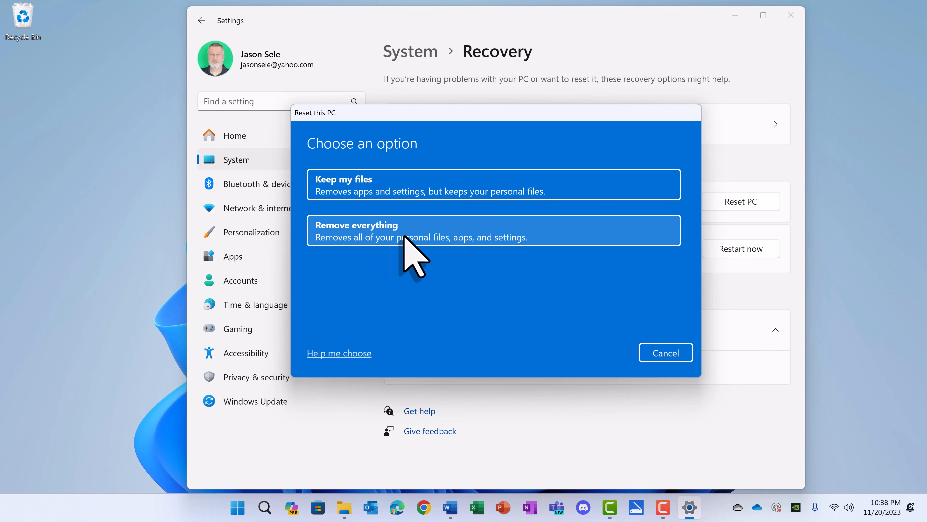
{"action": "left_click", "coordinate": [383, 186]}
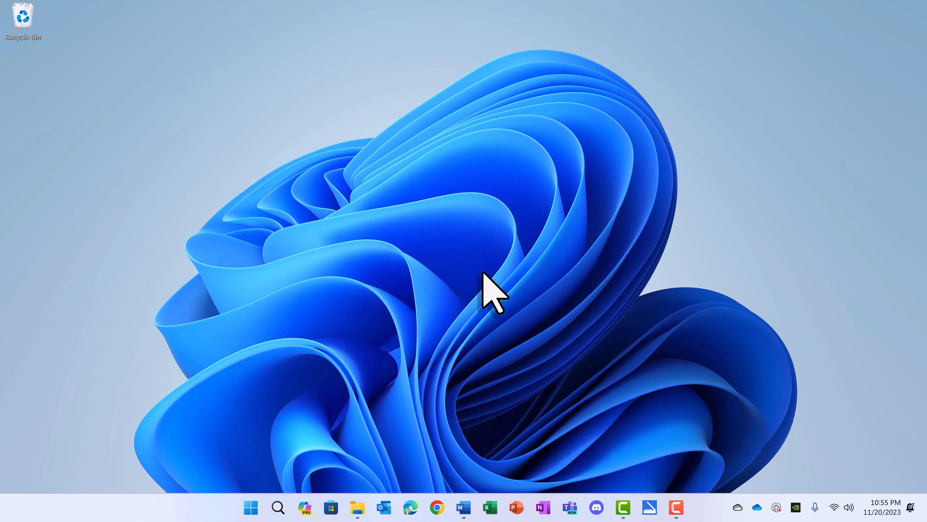
Search the settings for "system restore", open Create a restore point and launch System Restore from its system protection options
{"action": "left_click", "coordinate": [250, 506]}
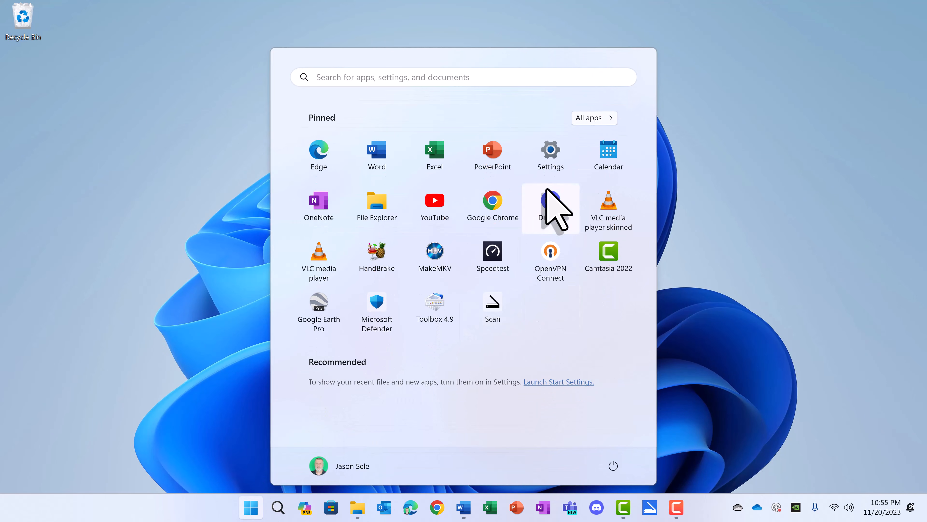
{"action": "left_click", "coordinate": [564, 151]}
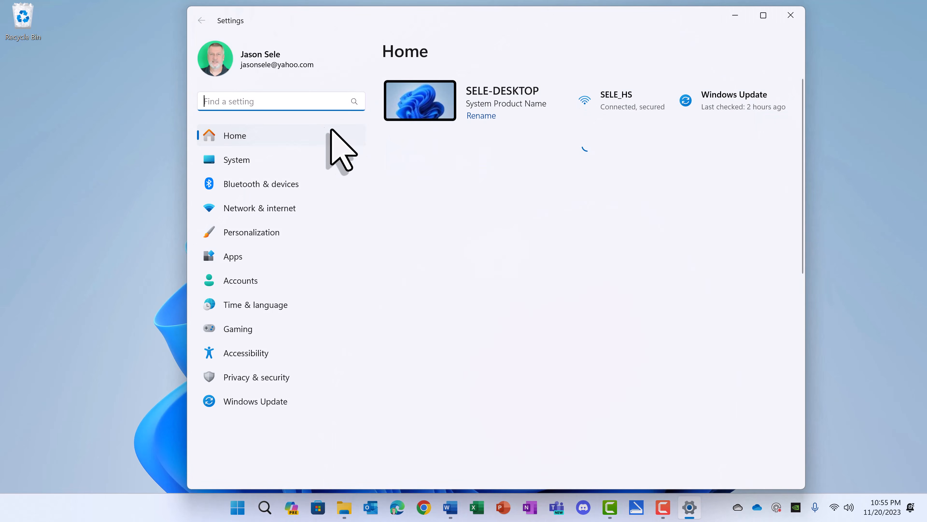
{"action": "type", "text": "system restore"}
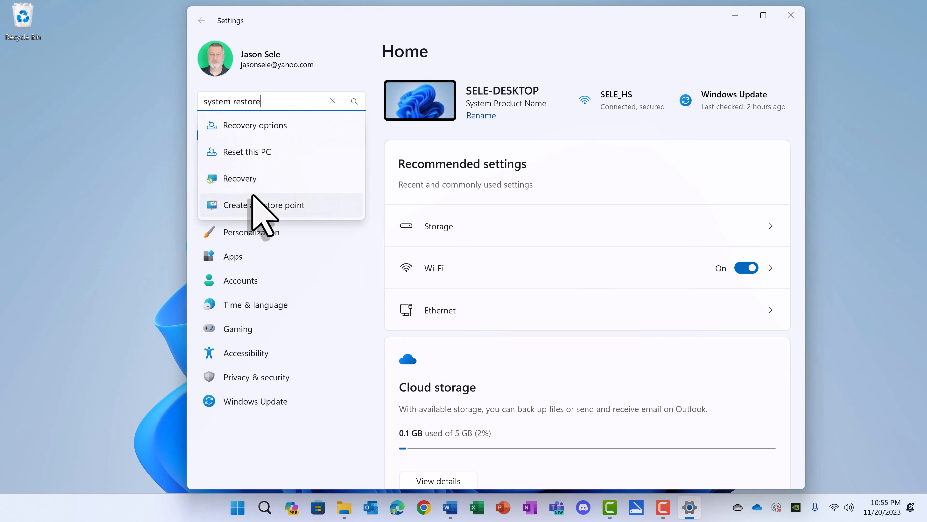
{"action": "left_click", "coordinate": [252, 208]}
{"action": "left_click_drag", "start_coordinate": [247, 124], "coordinate": [536, 157]}
{"action": "left_click", "coordinate": [584, 247]}
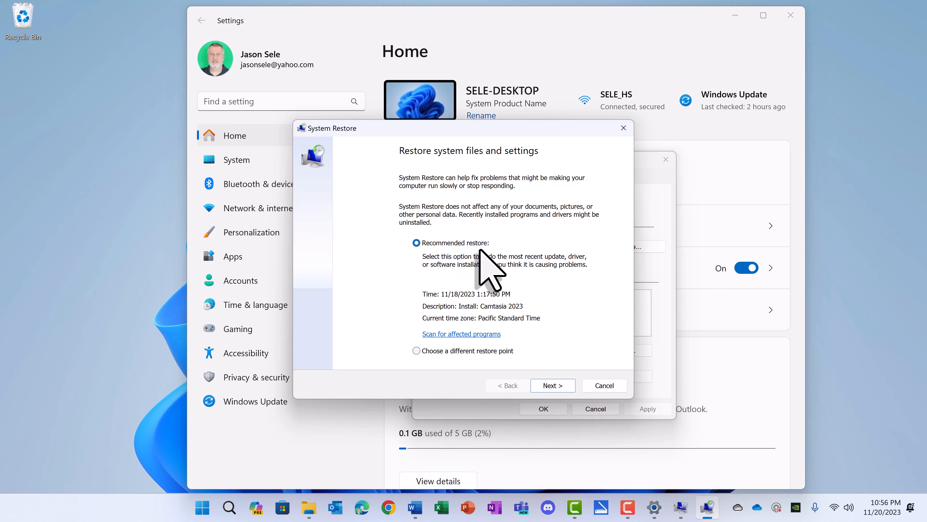
Choose a different restore point, select the manual Backup from 11/19/2023 3:43:15 PM and continue to the restore confirmation
{"action": "left_click", "coordinate": [416, 350]}
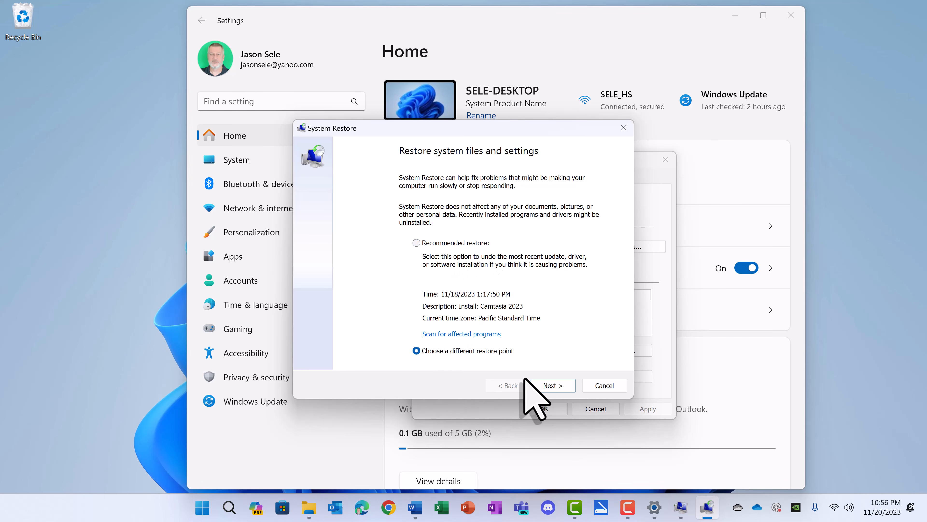
{"action": "left_click", "coordinate": [552, 386]}
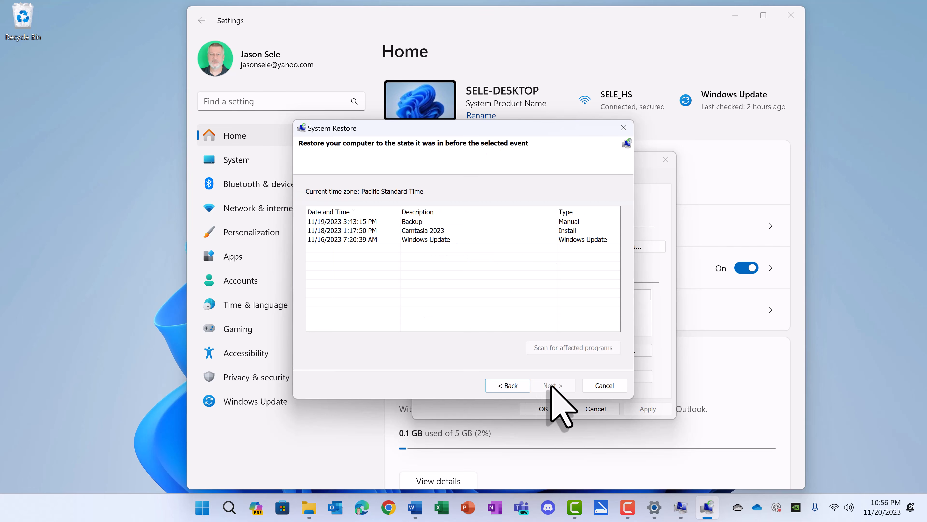
{"action": "left_click", "coordinate": [373, 222]}
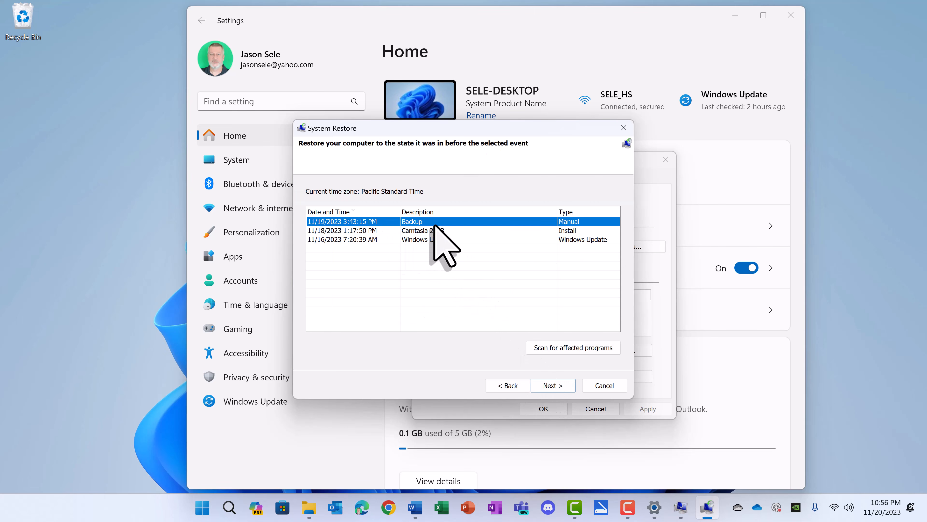
{"action": "left_click", "coordinate": [552, 386]}
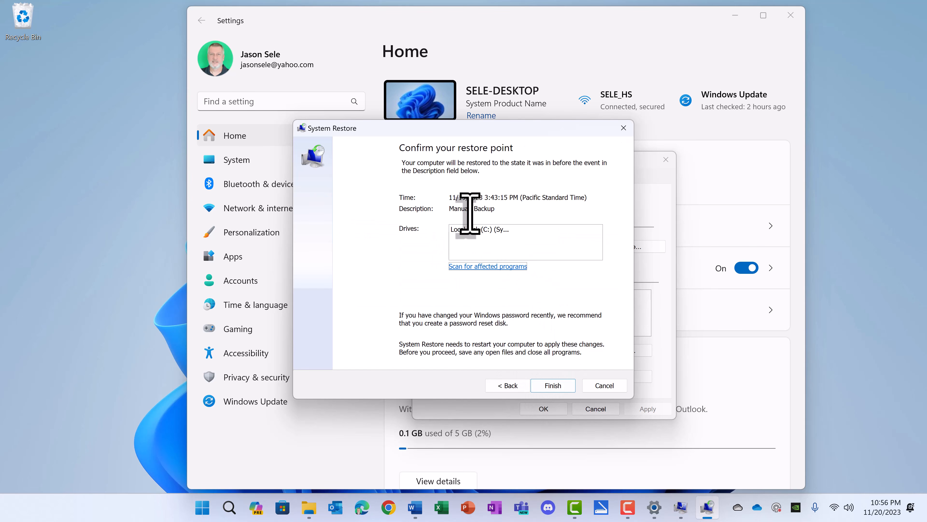